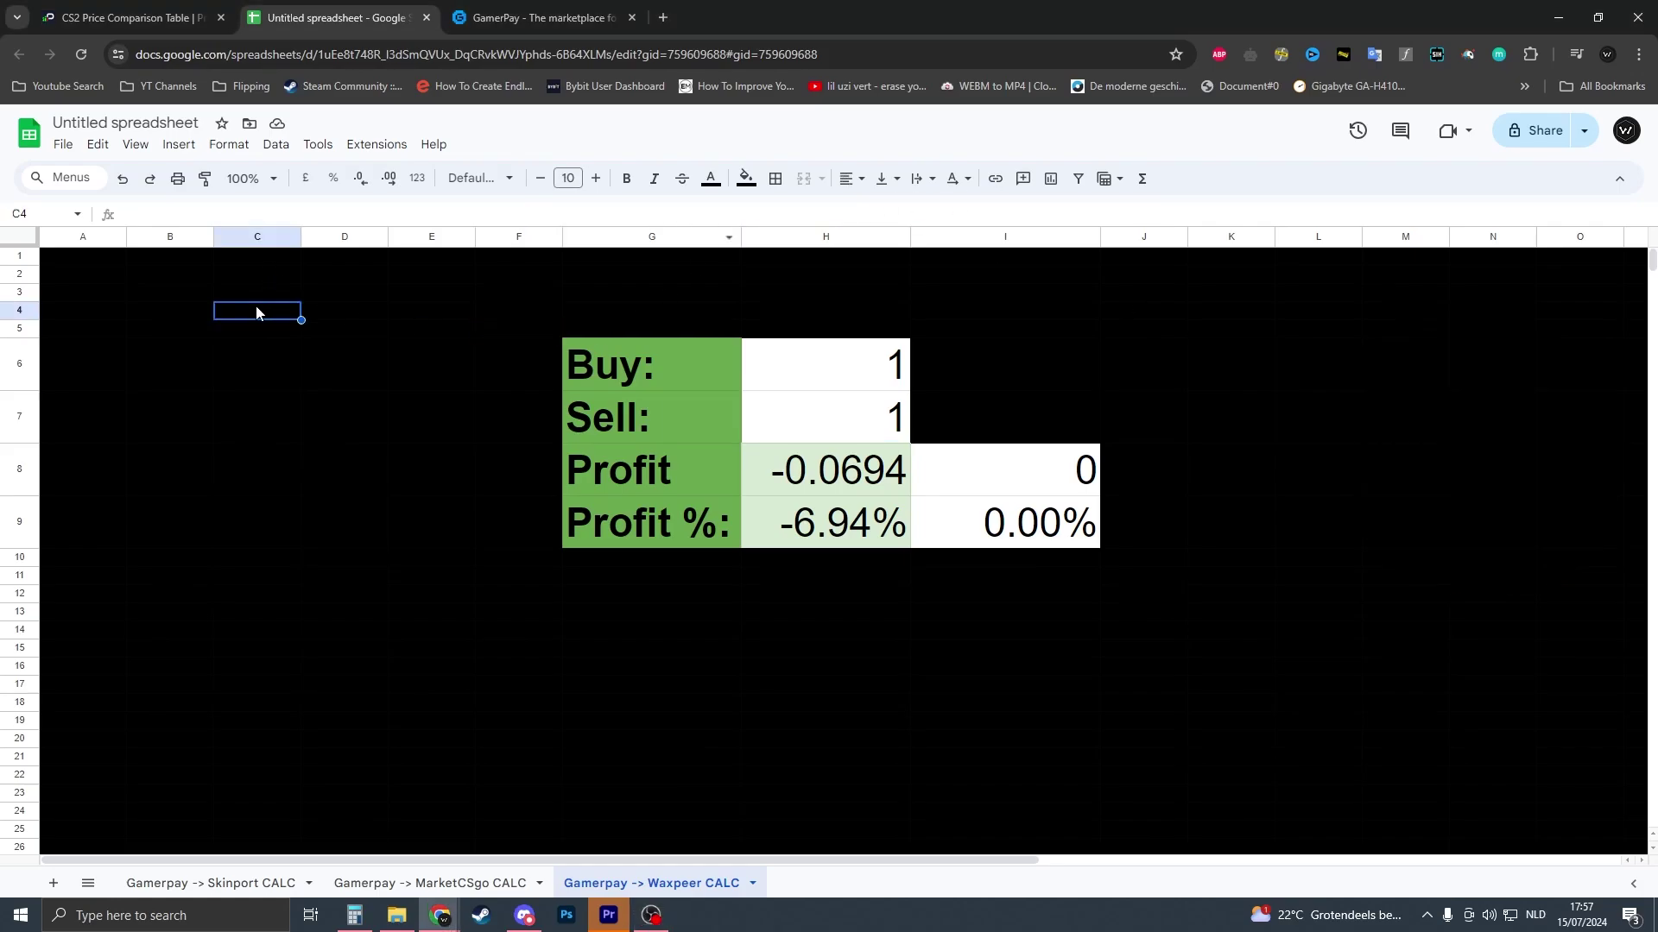
- Switch to the Gamerpay -> Skinport CALC sheet, then open and cancel the Copy document dialog
left_click(195, 883)
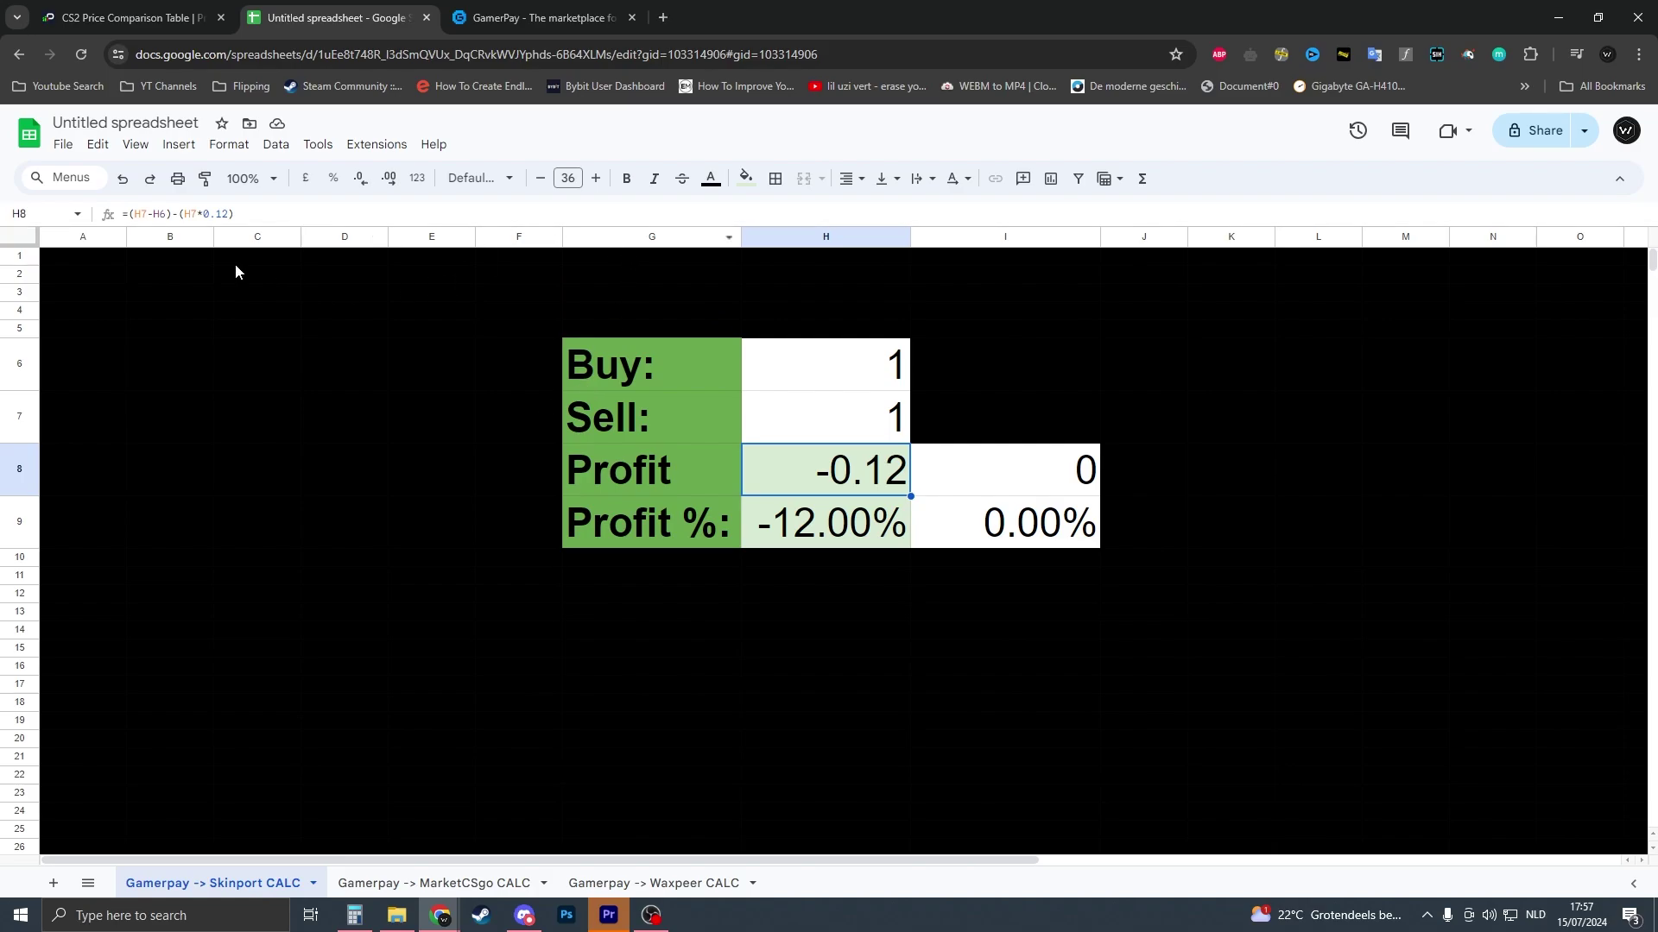
left_click(62, 144)
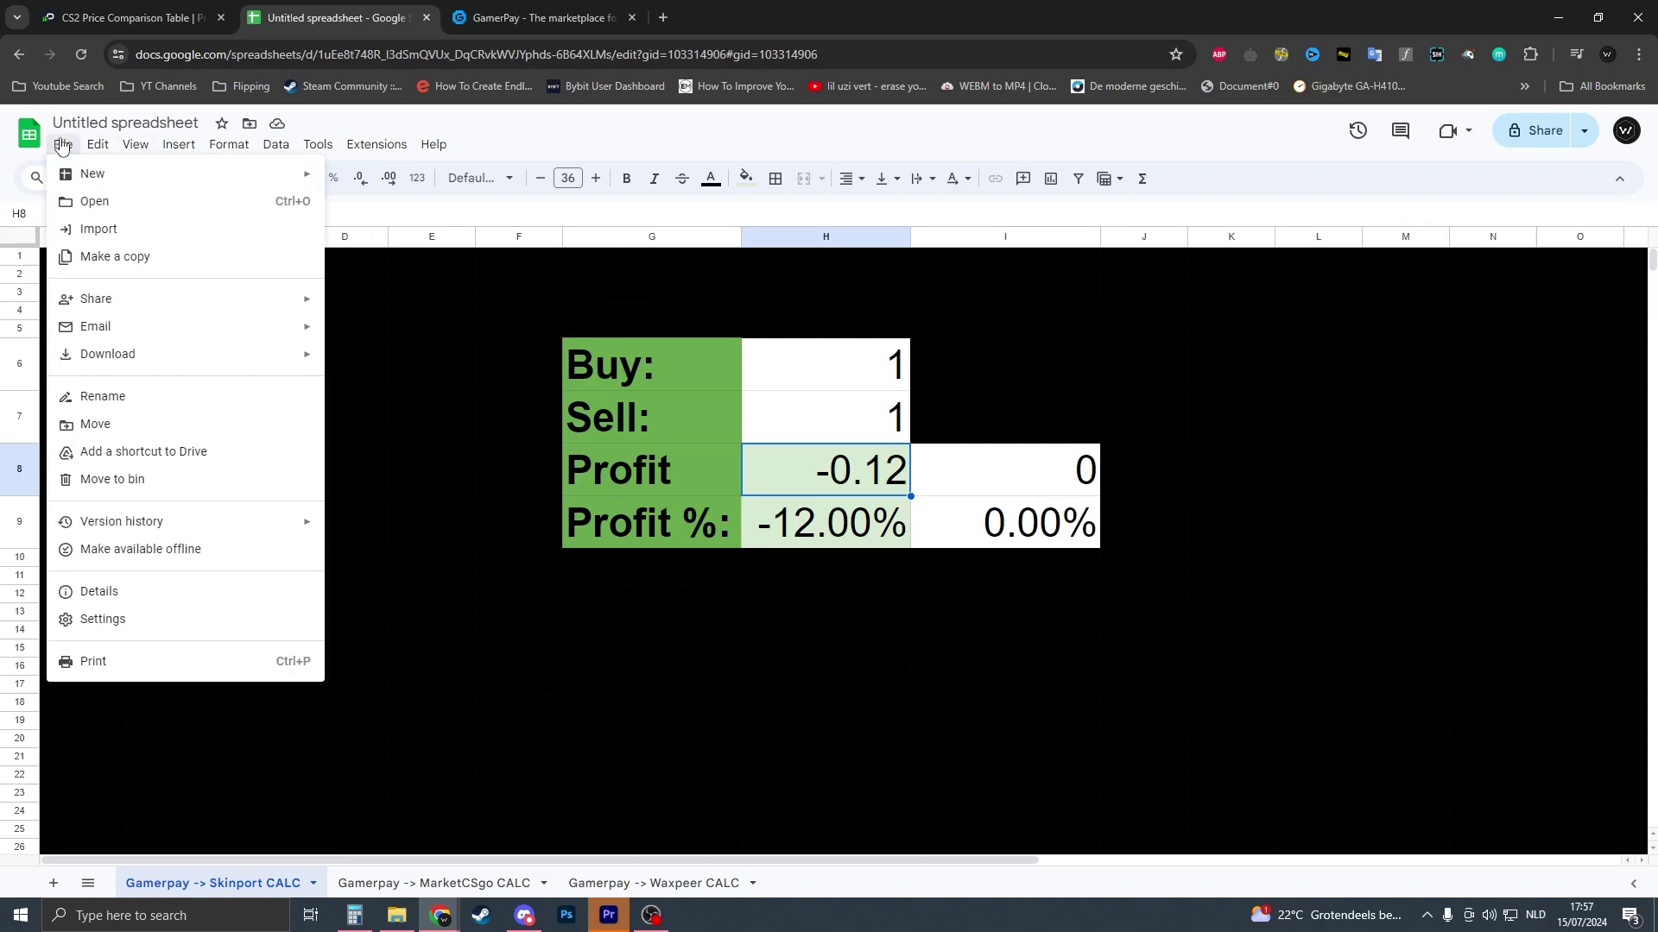
left_click(115, 257)
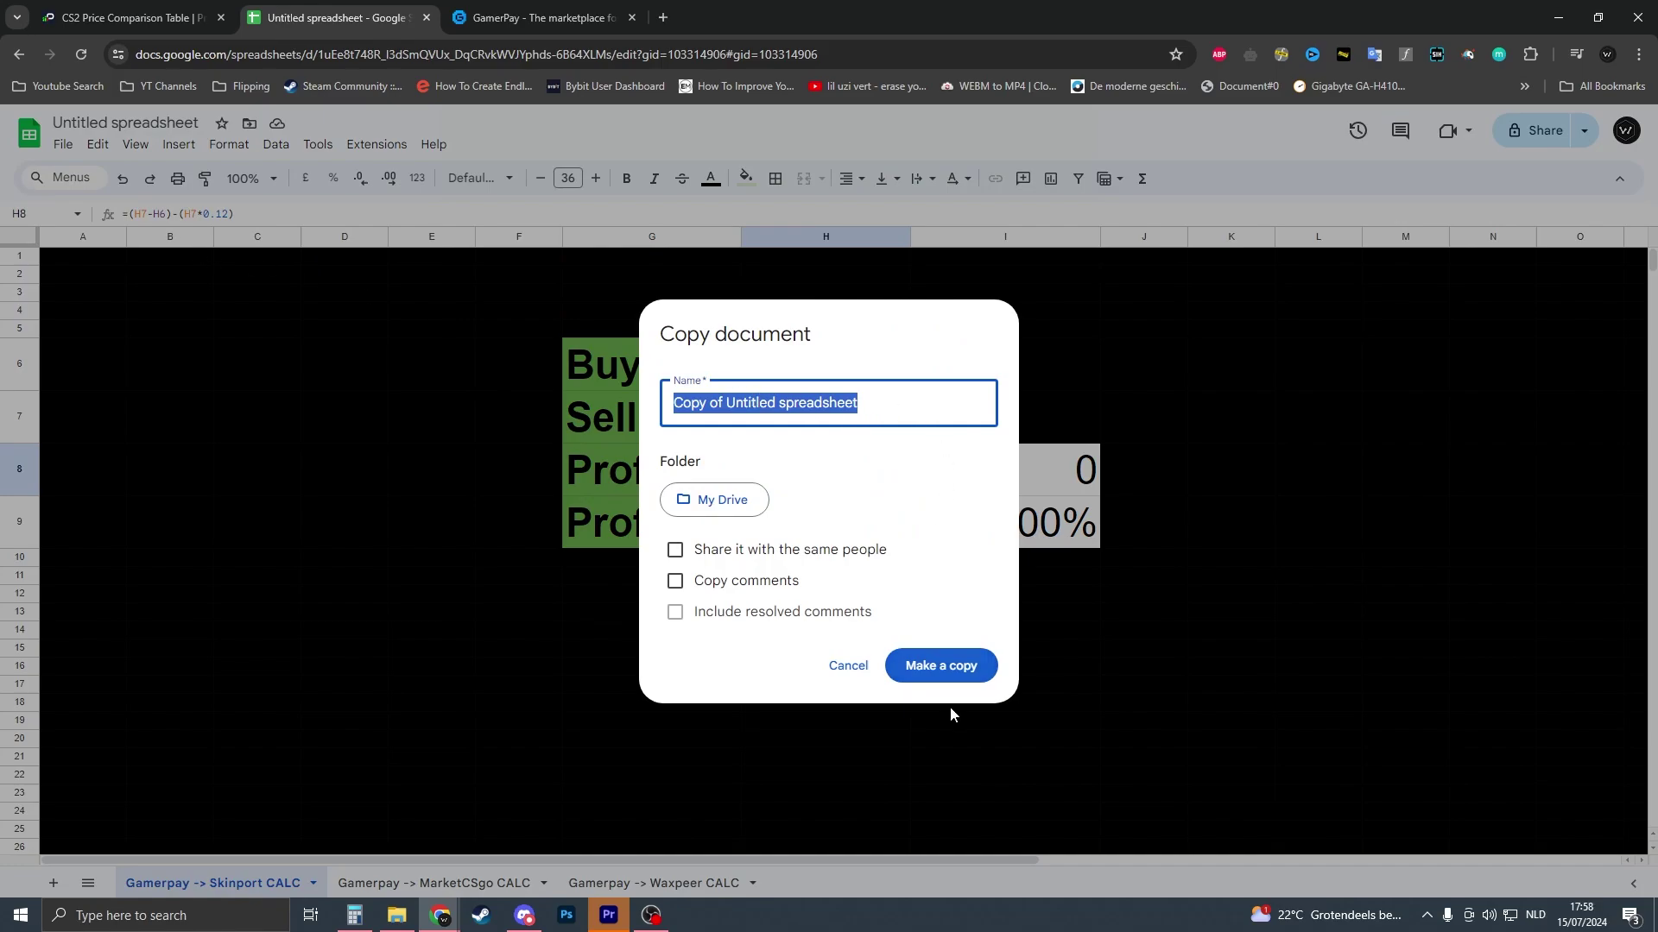
left_click(1194, 537)
left_click(847, 664)
- Check the Buy and Sell cells, reopen and cancel Copy document, and return to A1
left_click(842, 365)
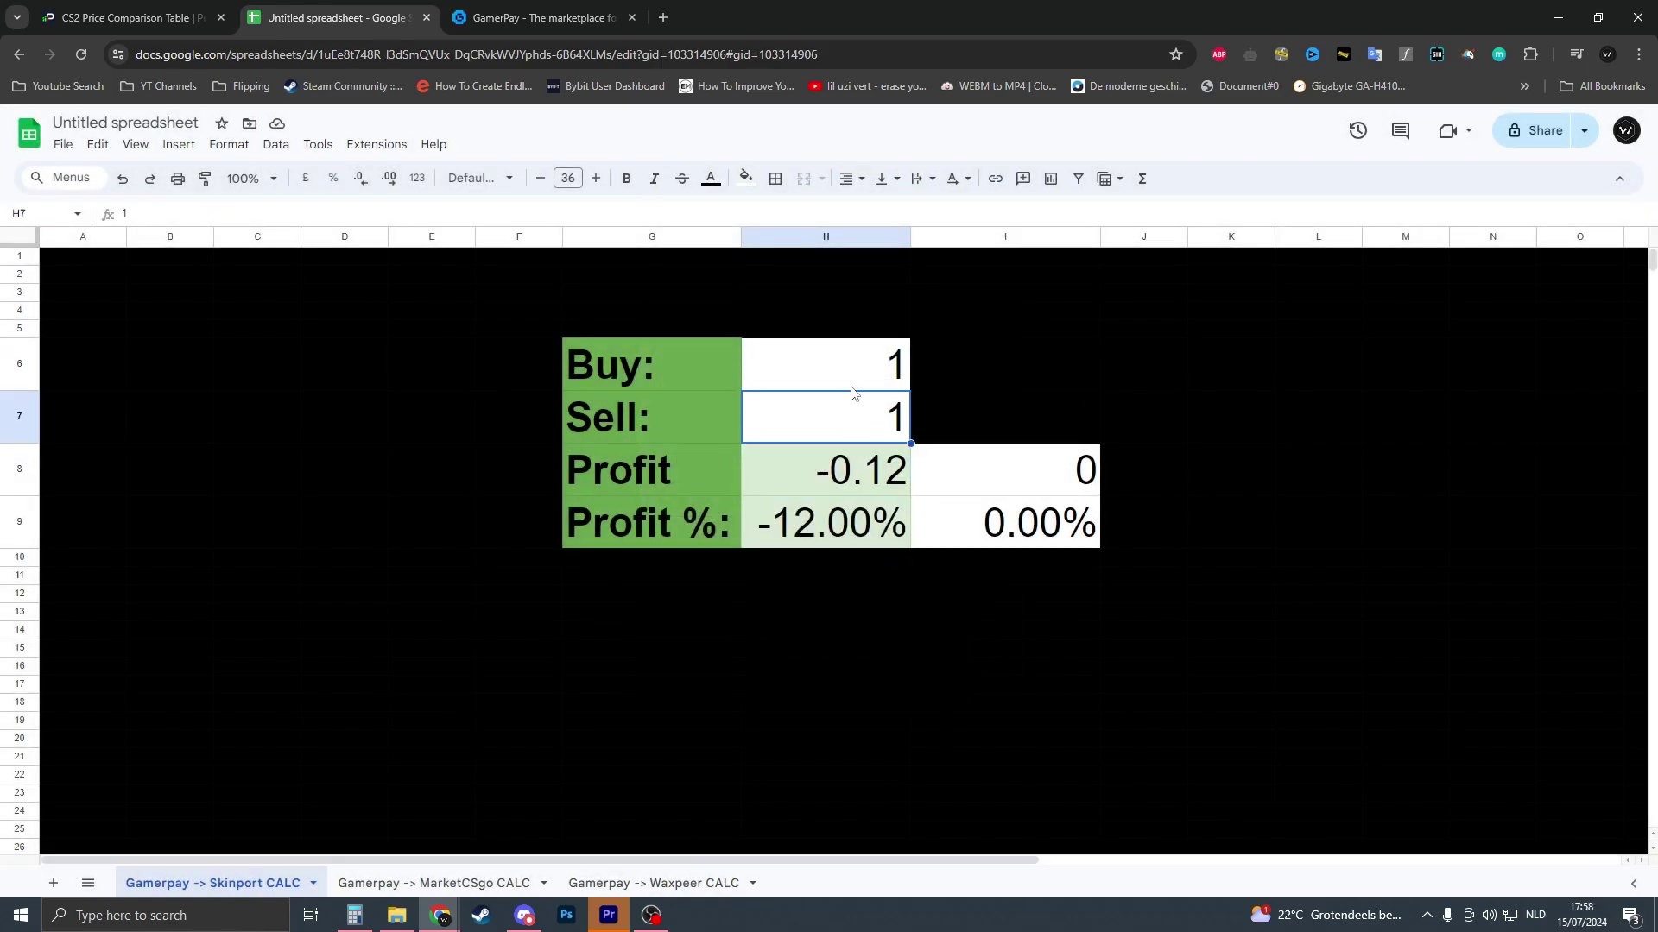
left_click(842, 417)
left_click(62, 143)
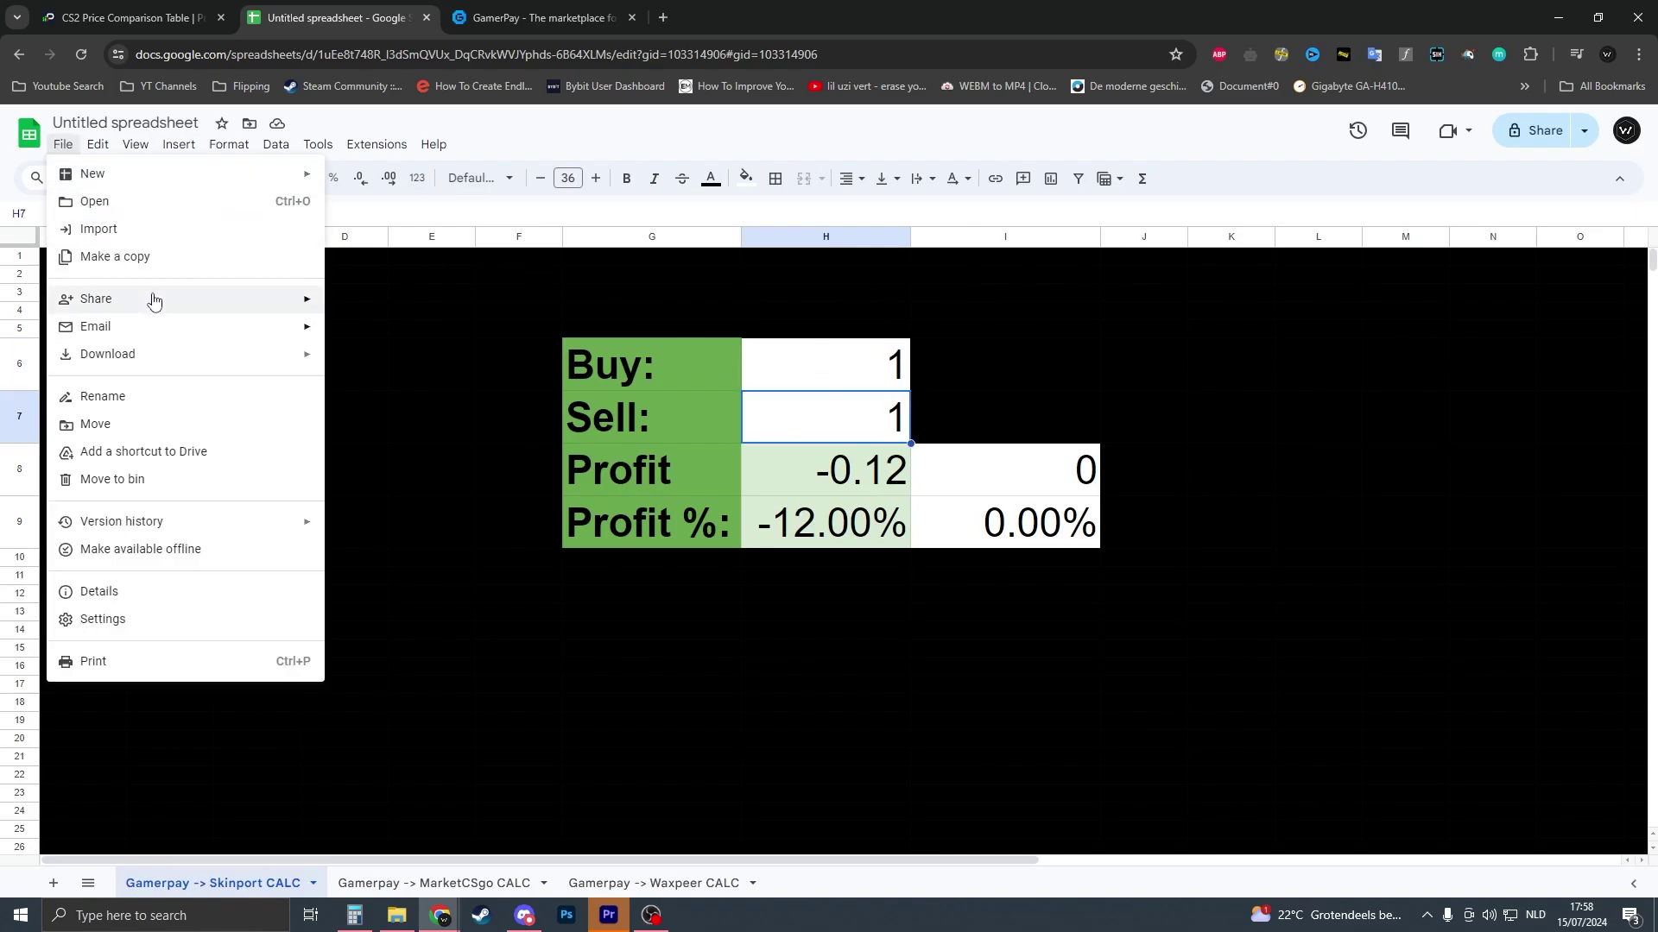
left_click(135, 257)
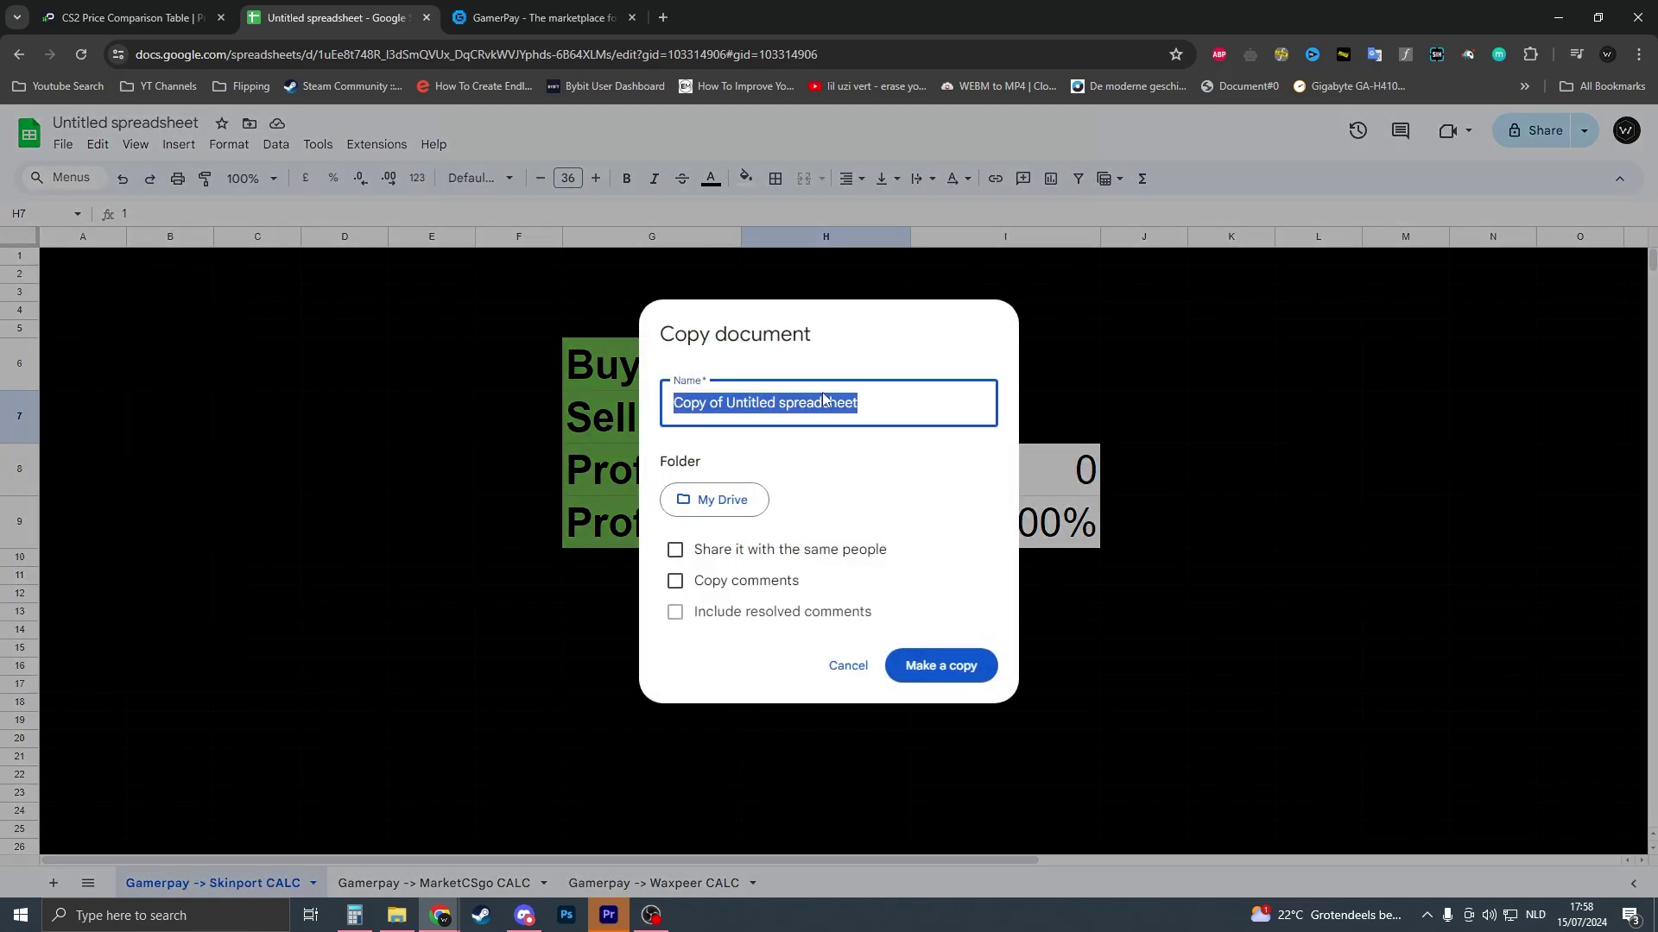
left_click(799, 502)
left_click(847, 664)
key("ctrl+Home")
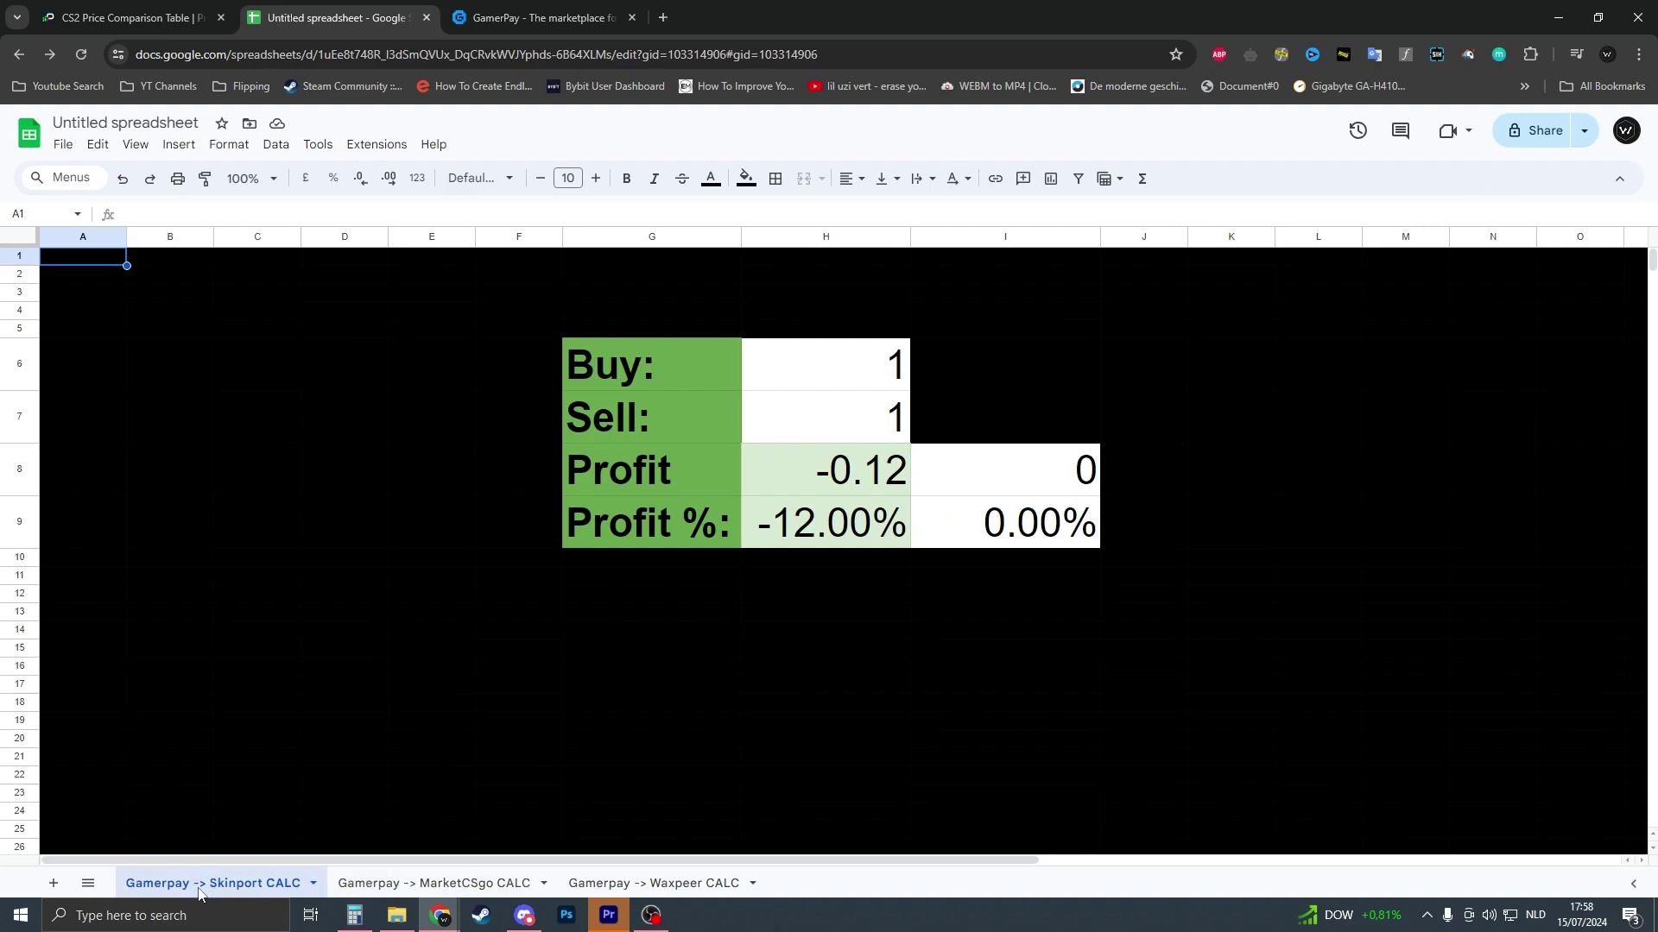
left_click(404, 884)
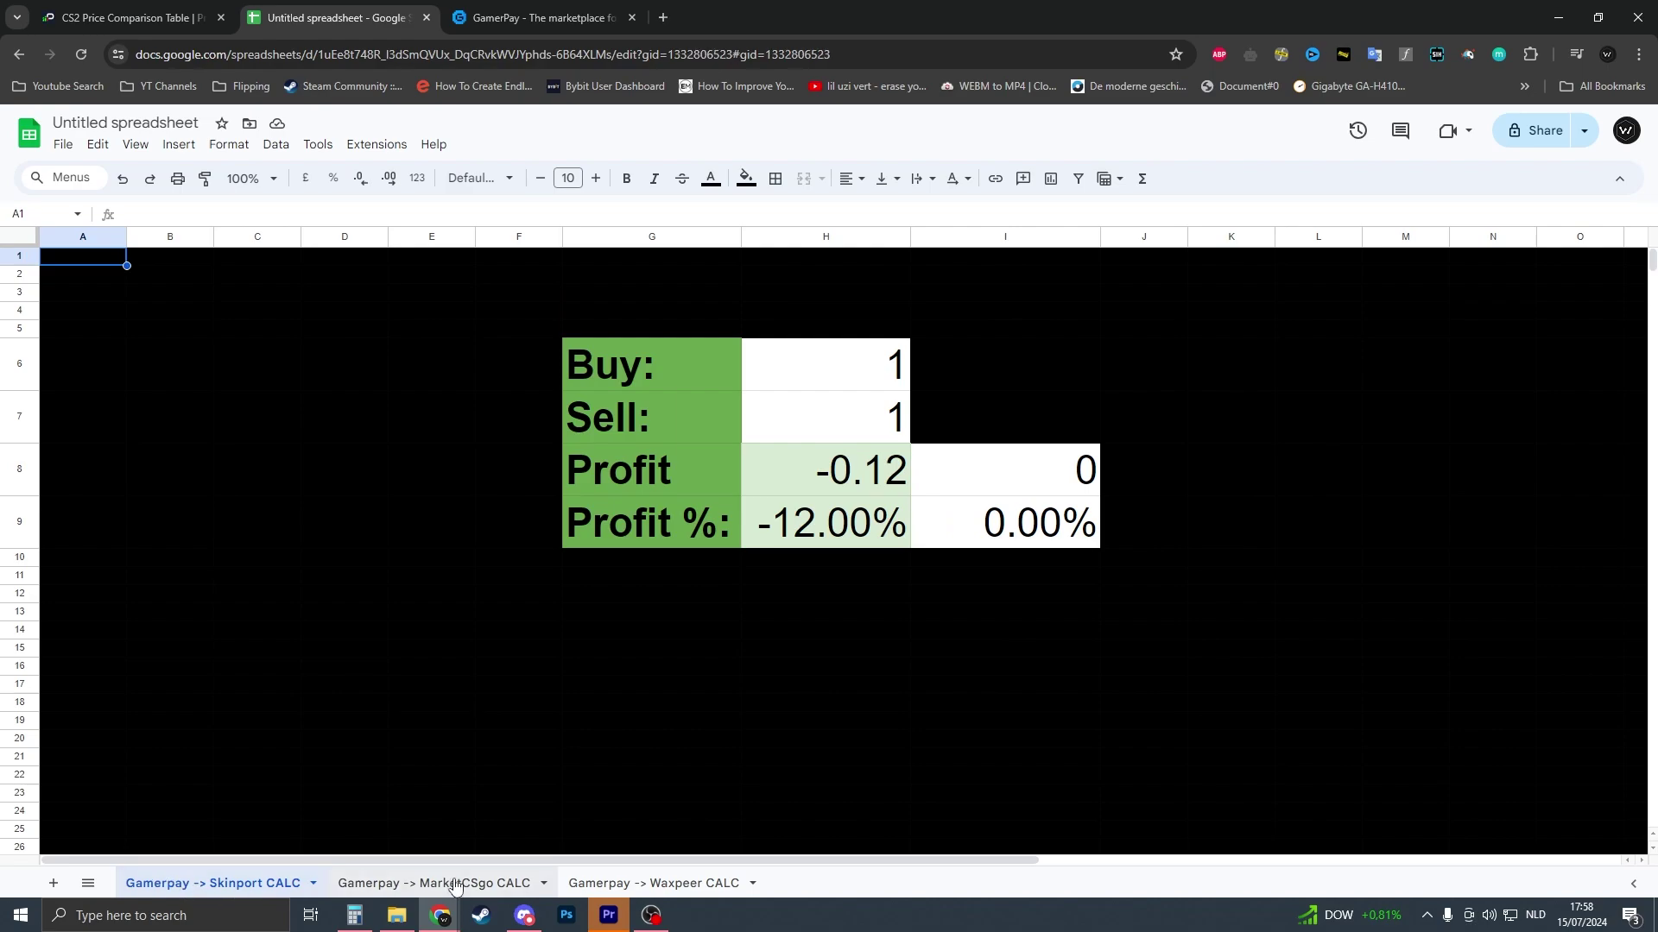
left_click(653, 884)
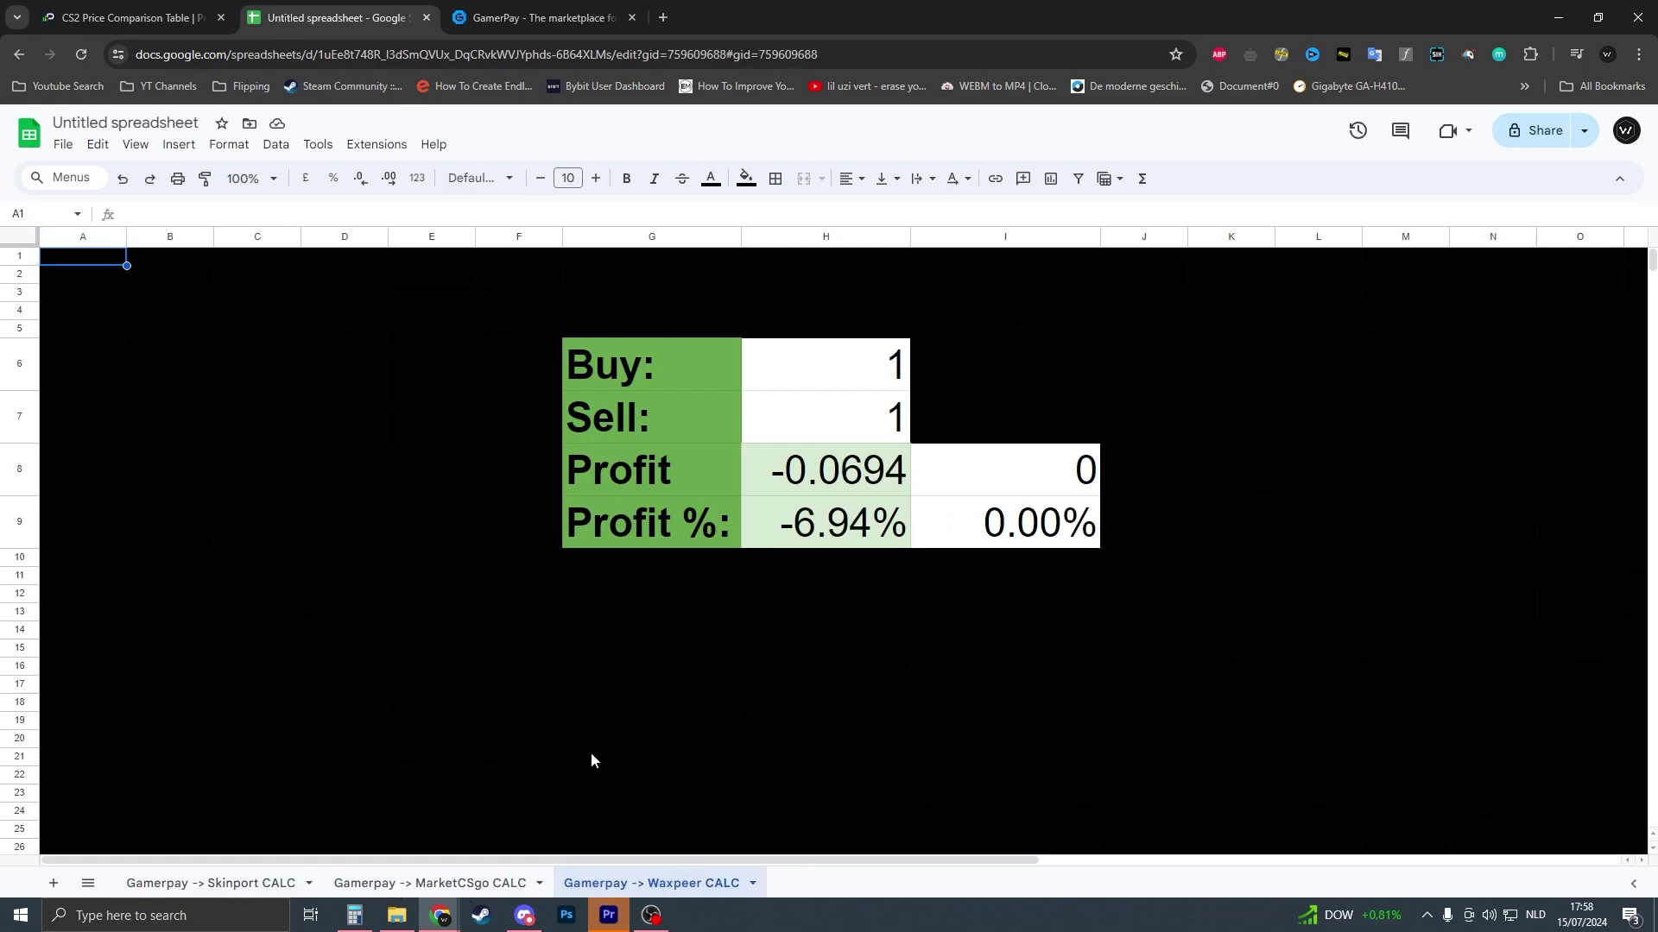
left_click(211, 884)
left_click(825, 471)
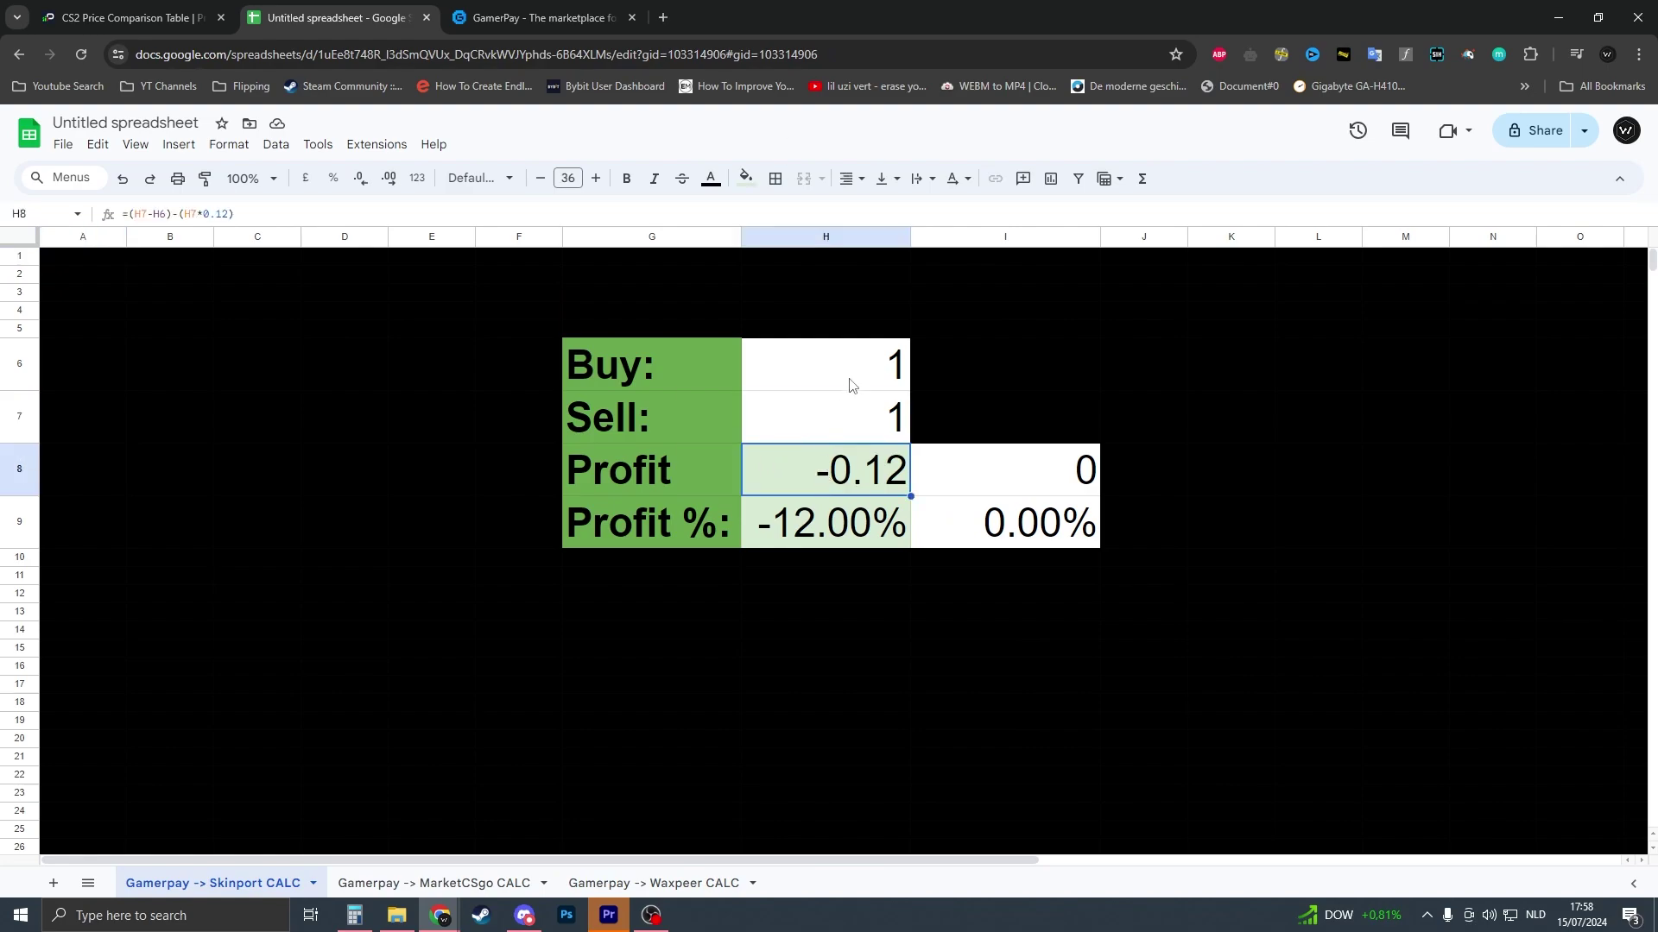
left_click(431, 884)
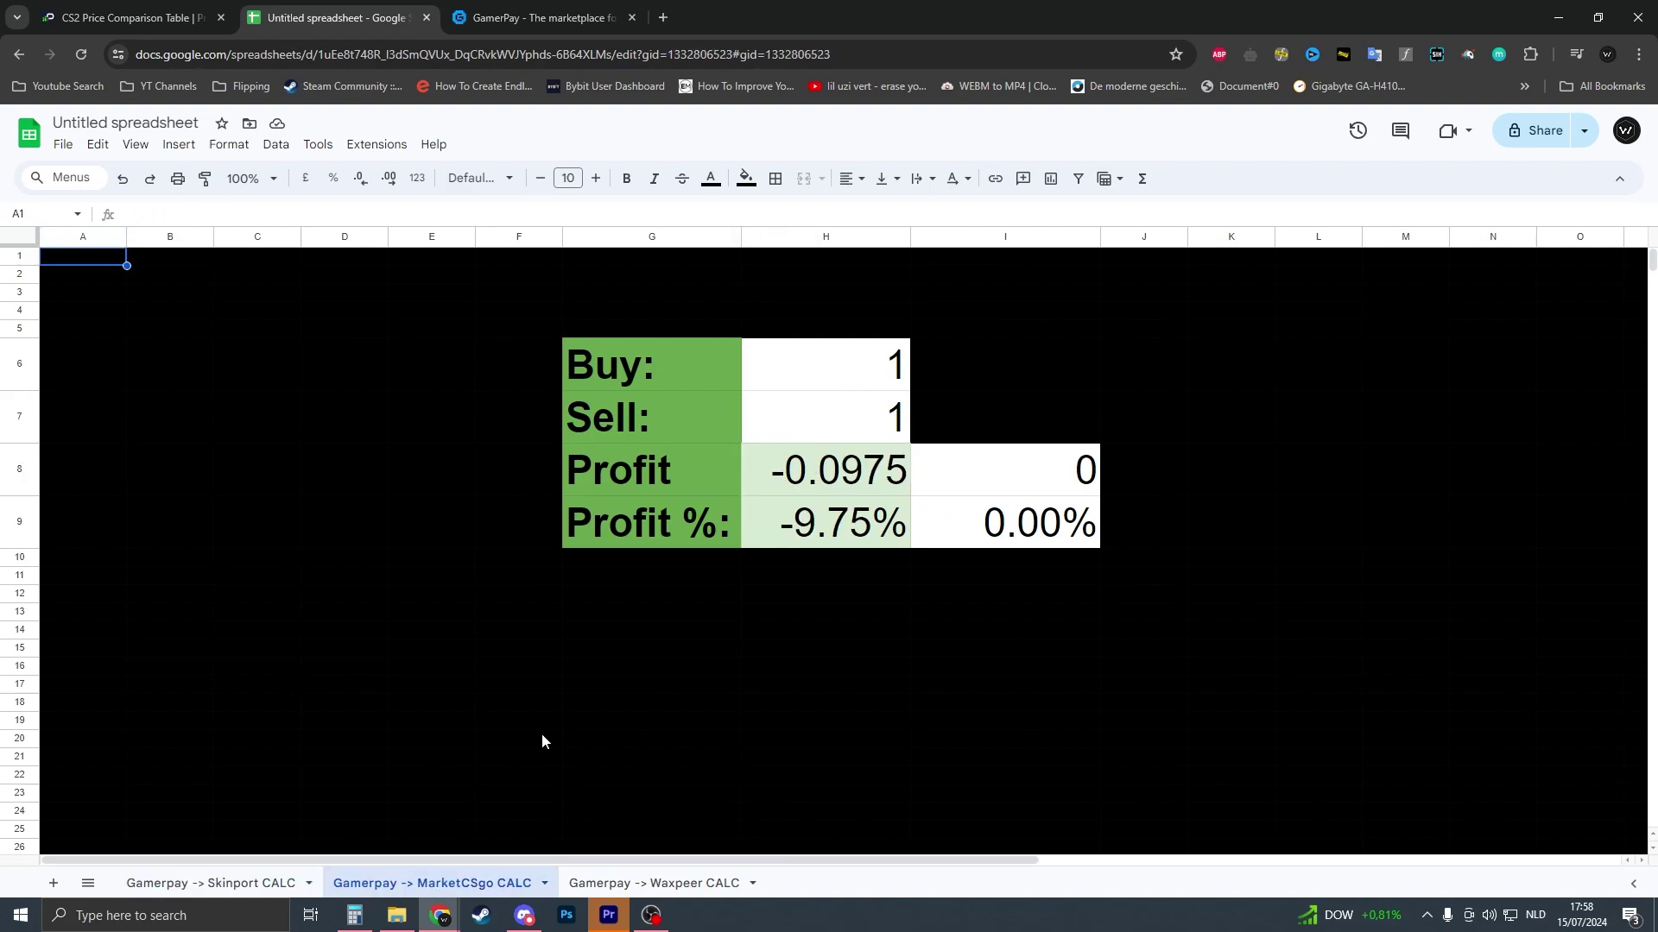
left_click(654, 883)
left_click(843, 523)
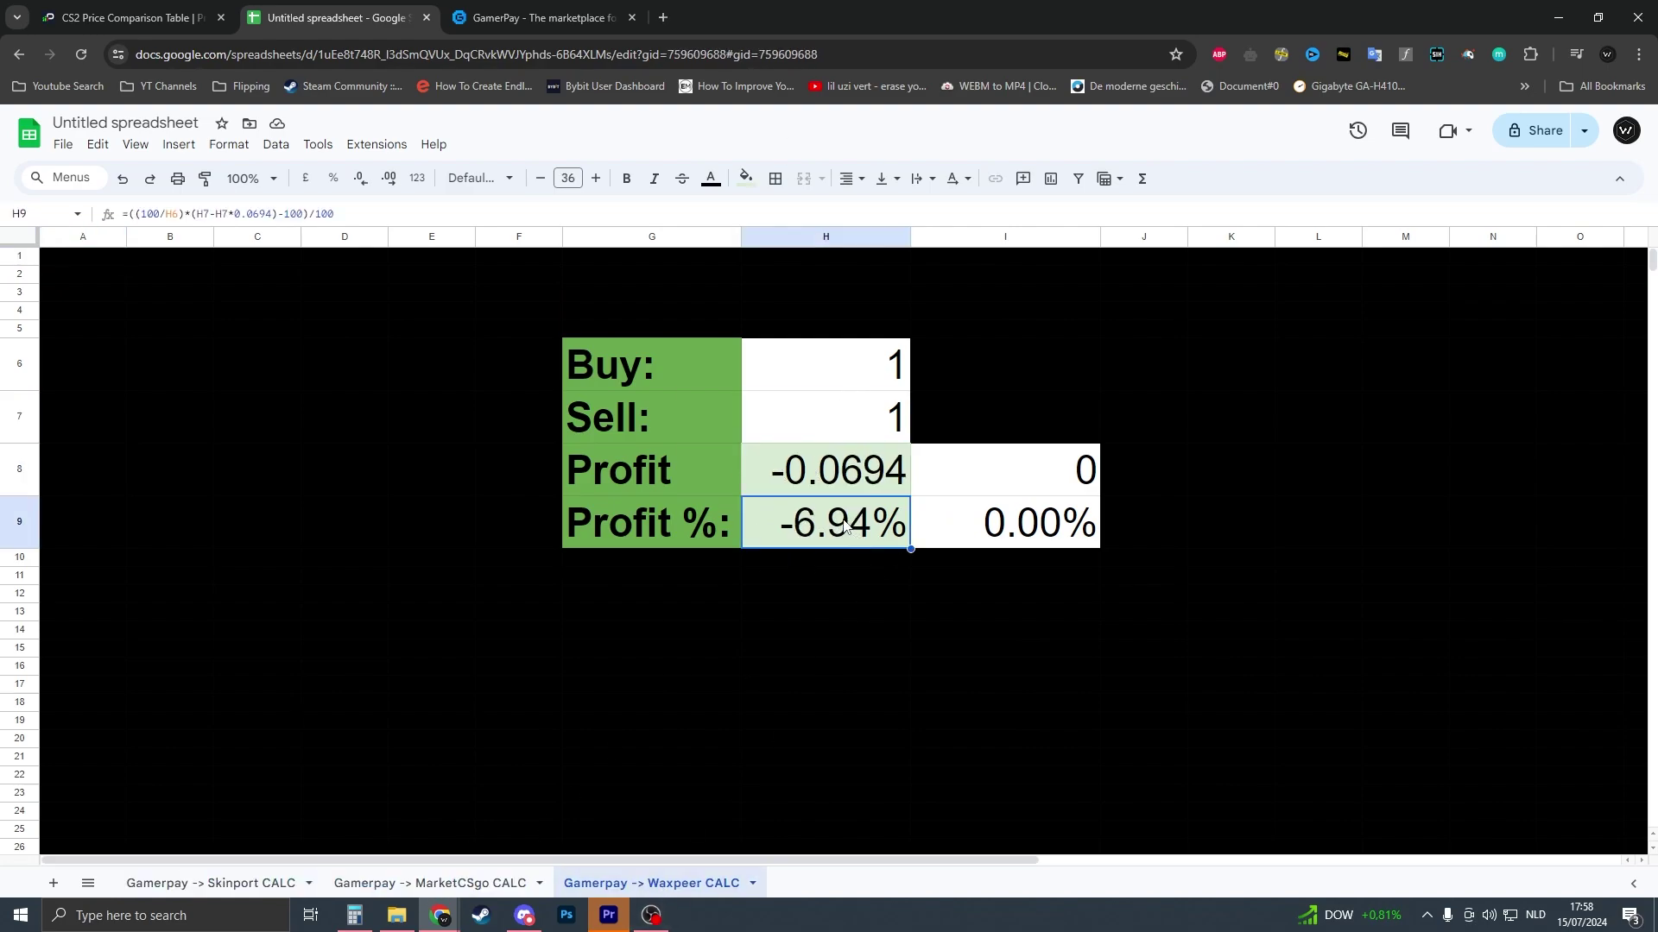
left_click(211, 883)
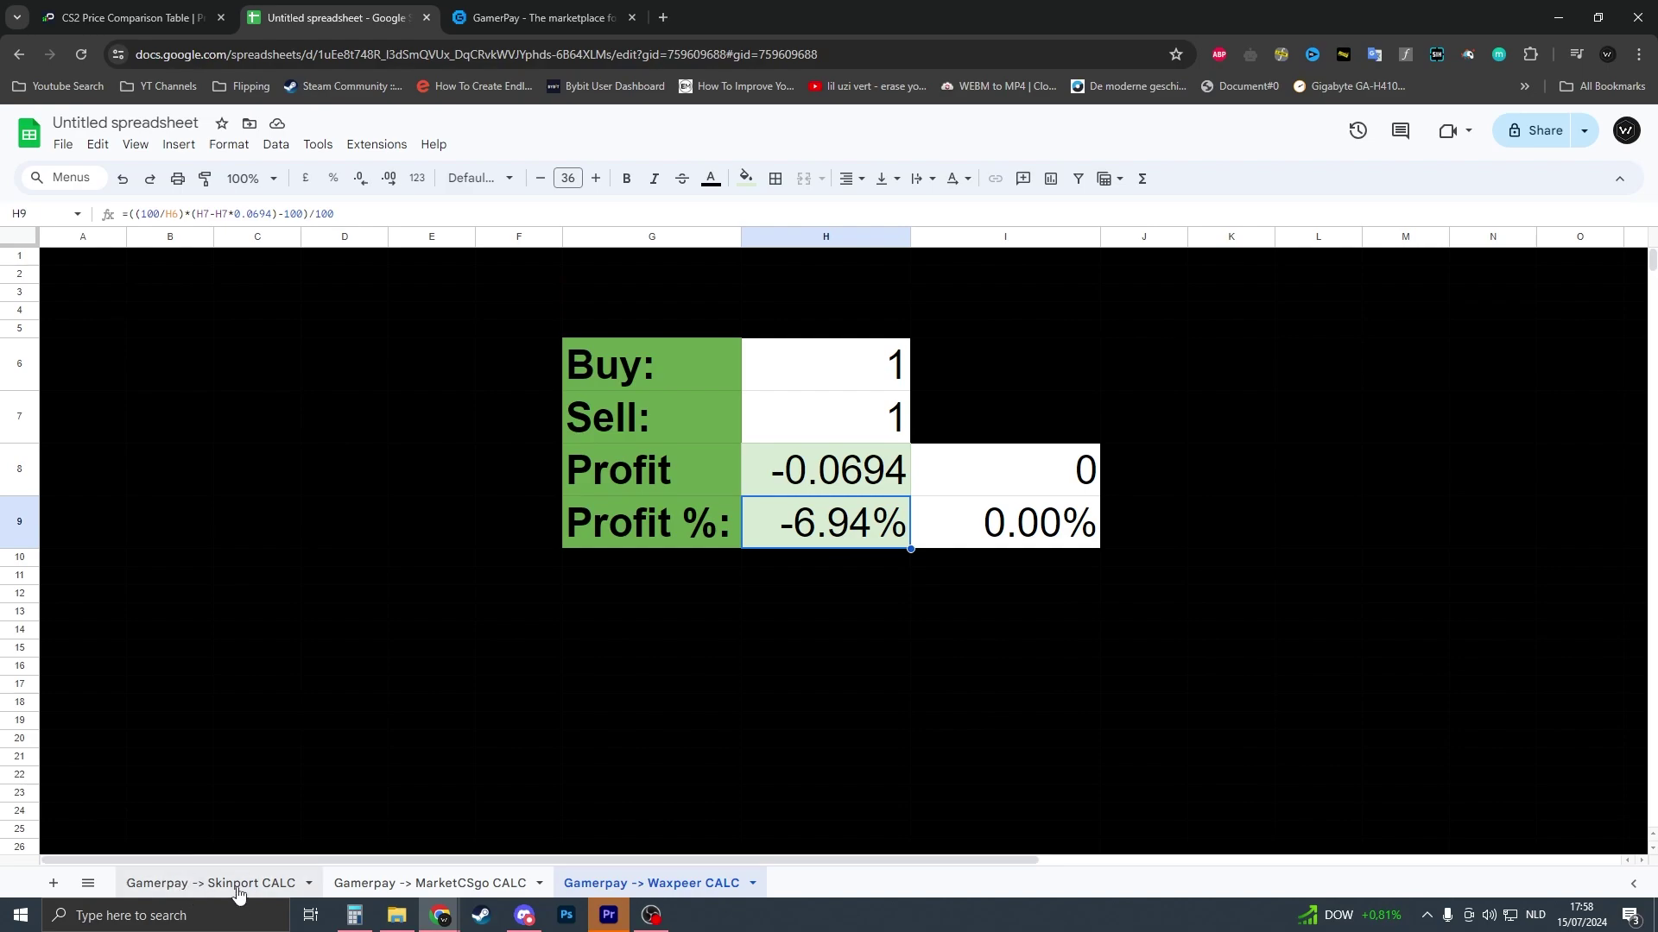
left_click(869, 368)
left_click(844, 420)
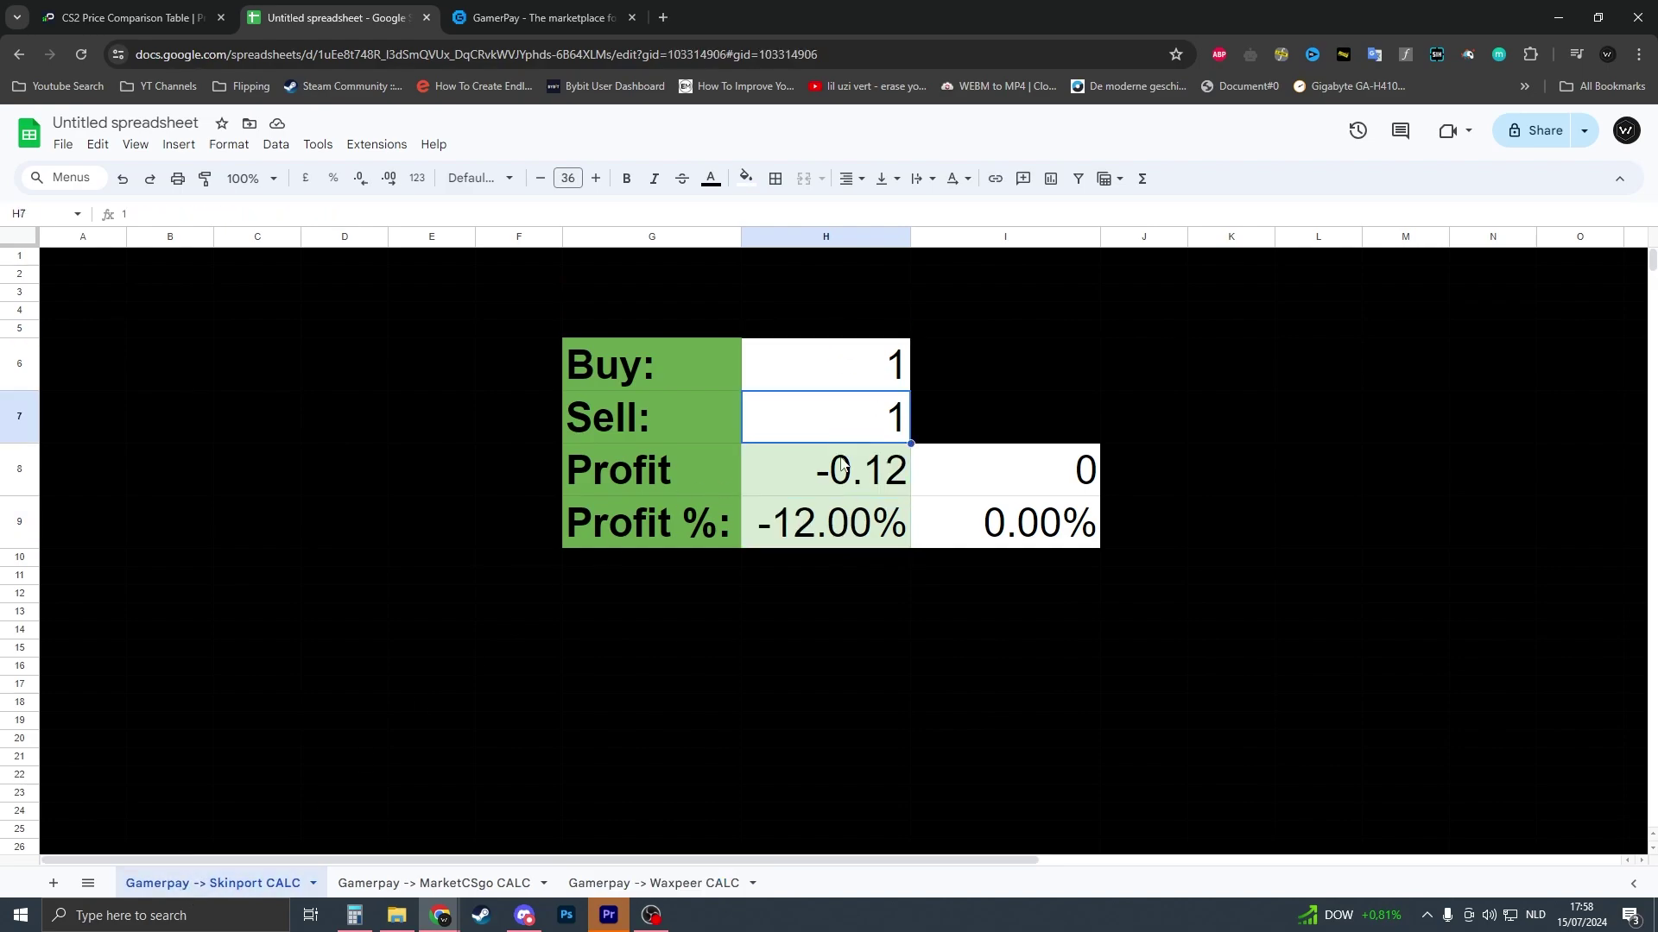
- Duplicate the Gamerpay -> Skinport CALC sheet and move the copy to the last position
left_click(836, 473)
right_click(214, 883)
left_click(156, 610)
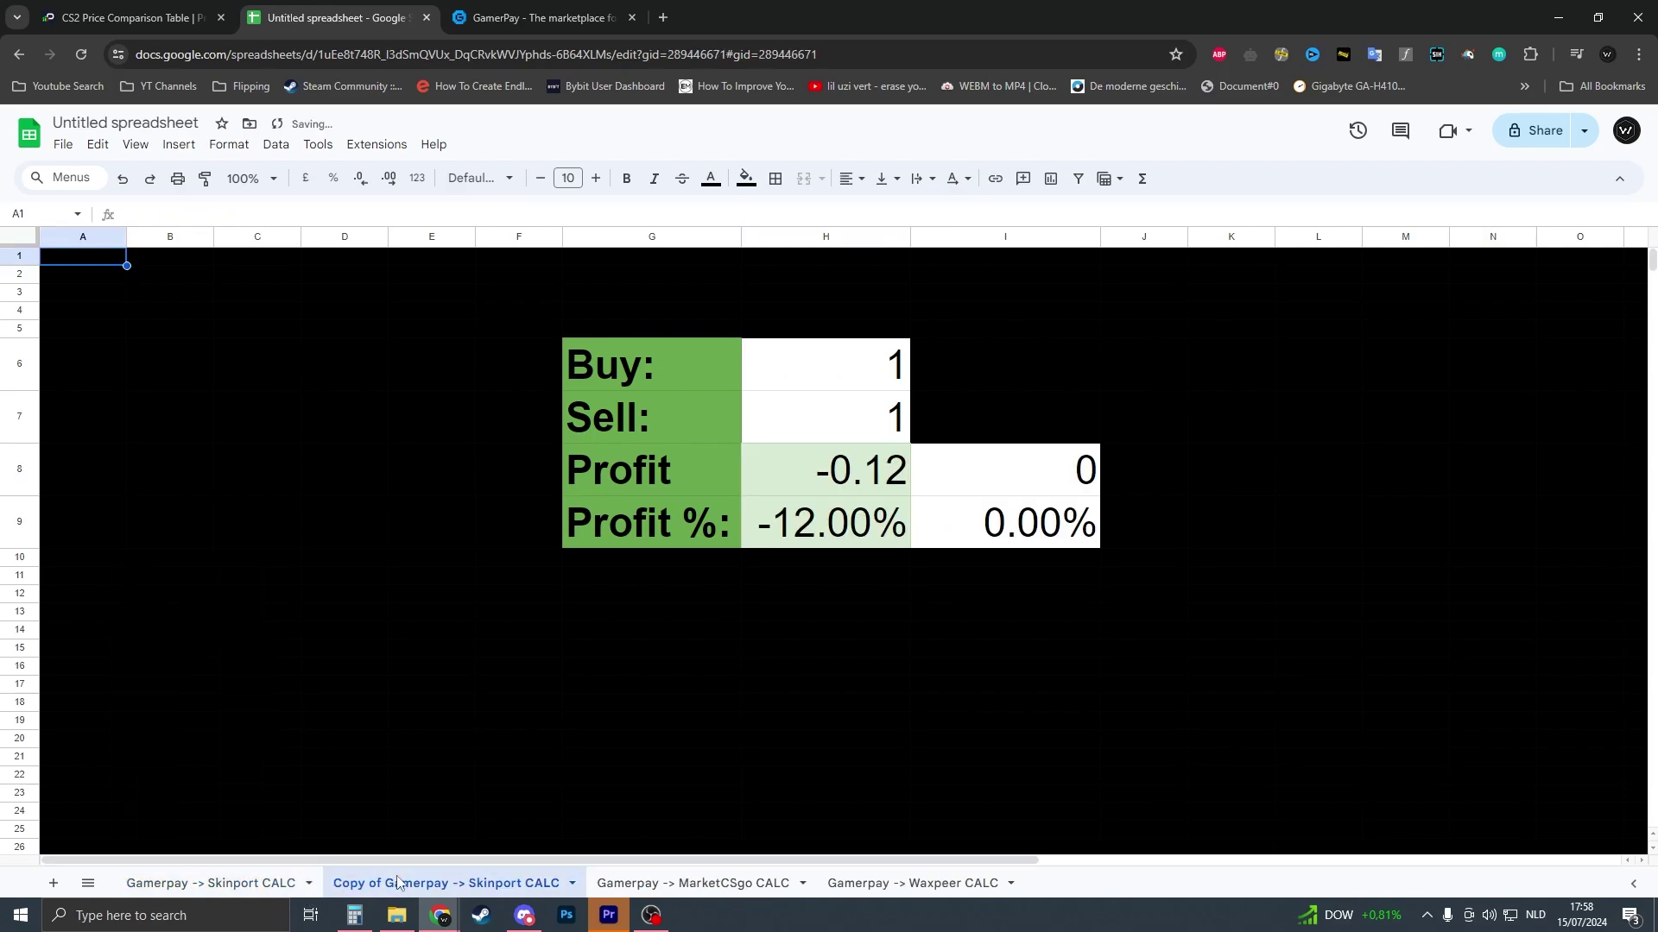
left_click_drag(398, 884, 922, 884)
- Rename the copied sheet to 'example'
right_click(893, 883)
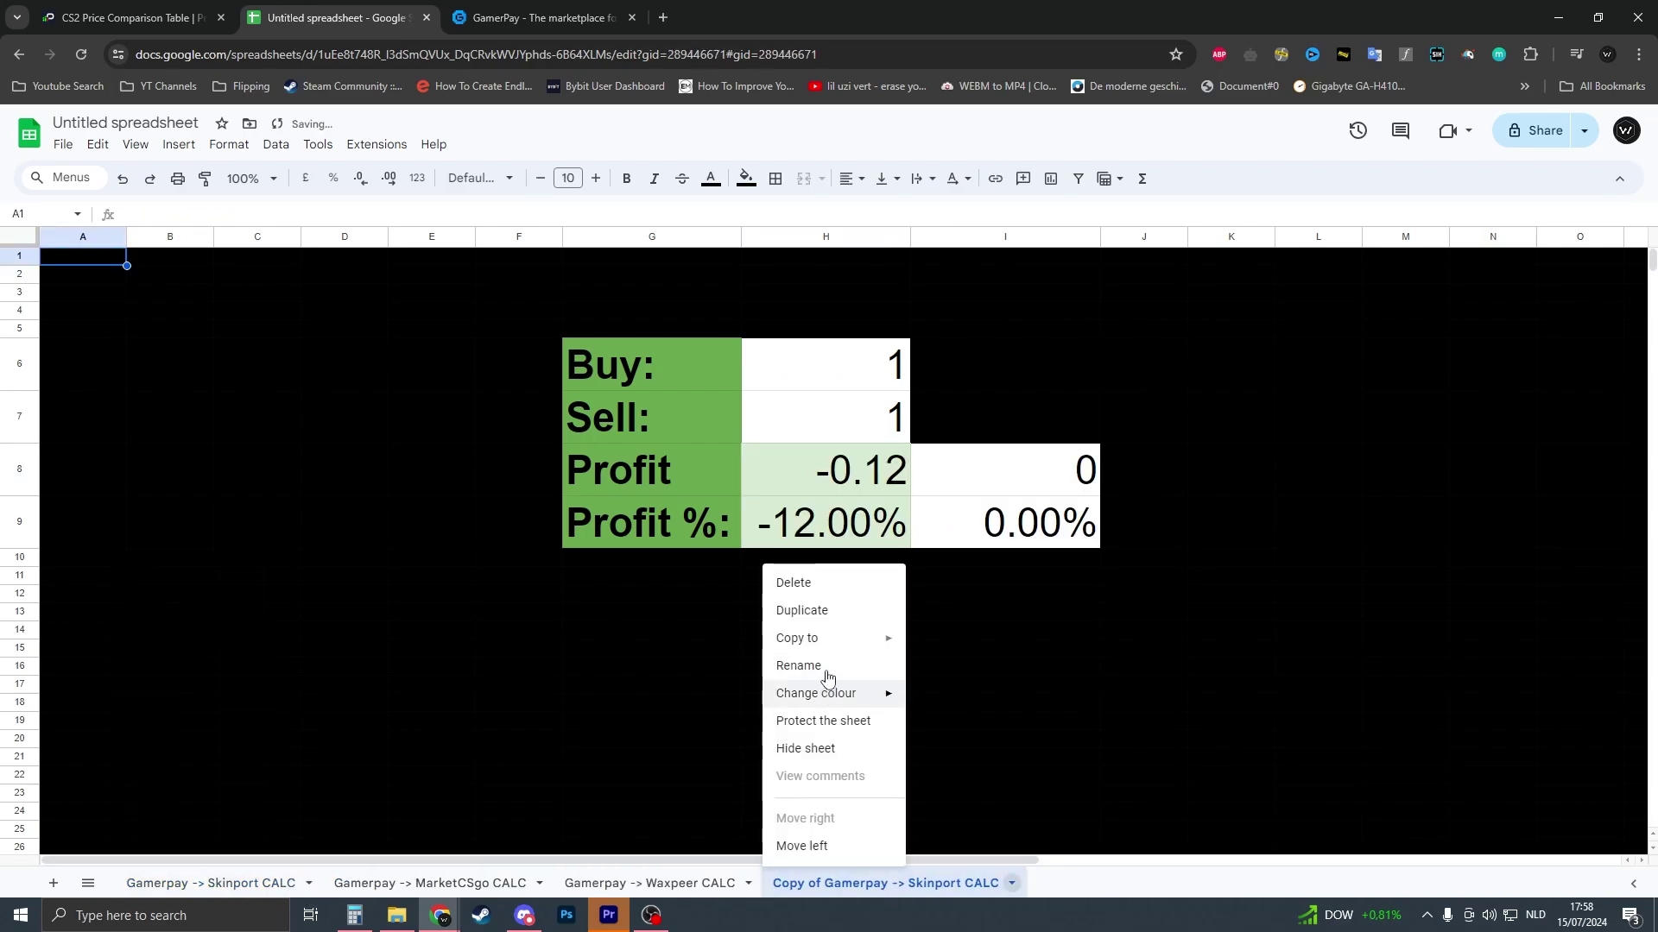
left_click(798, 664)
type("example")
key("Return")
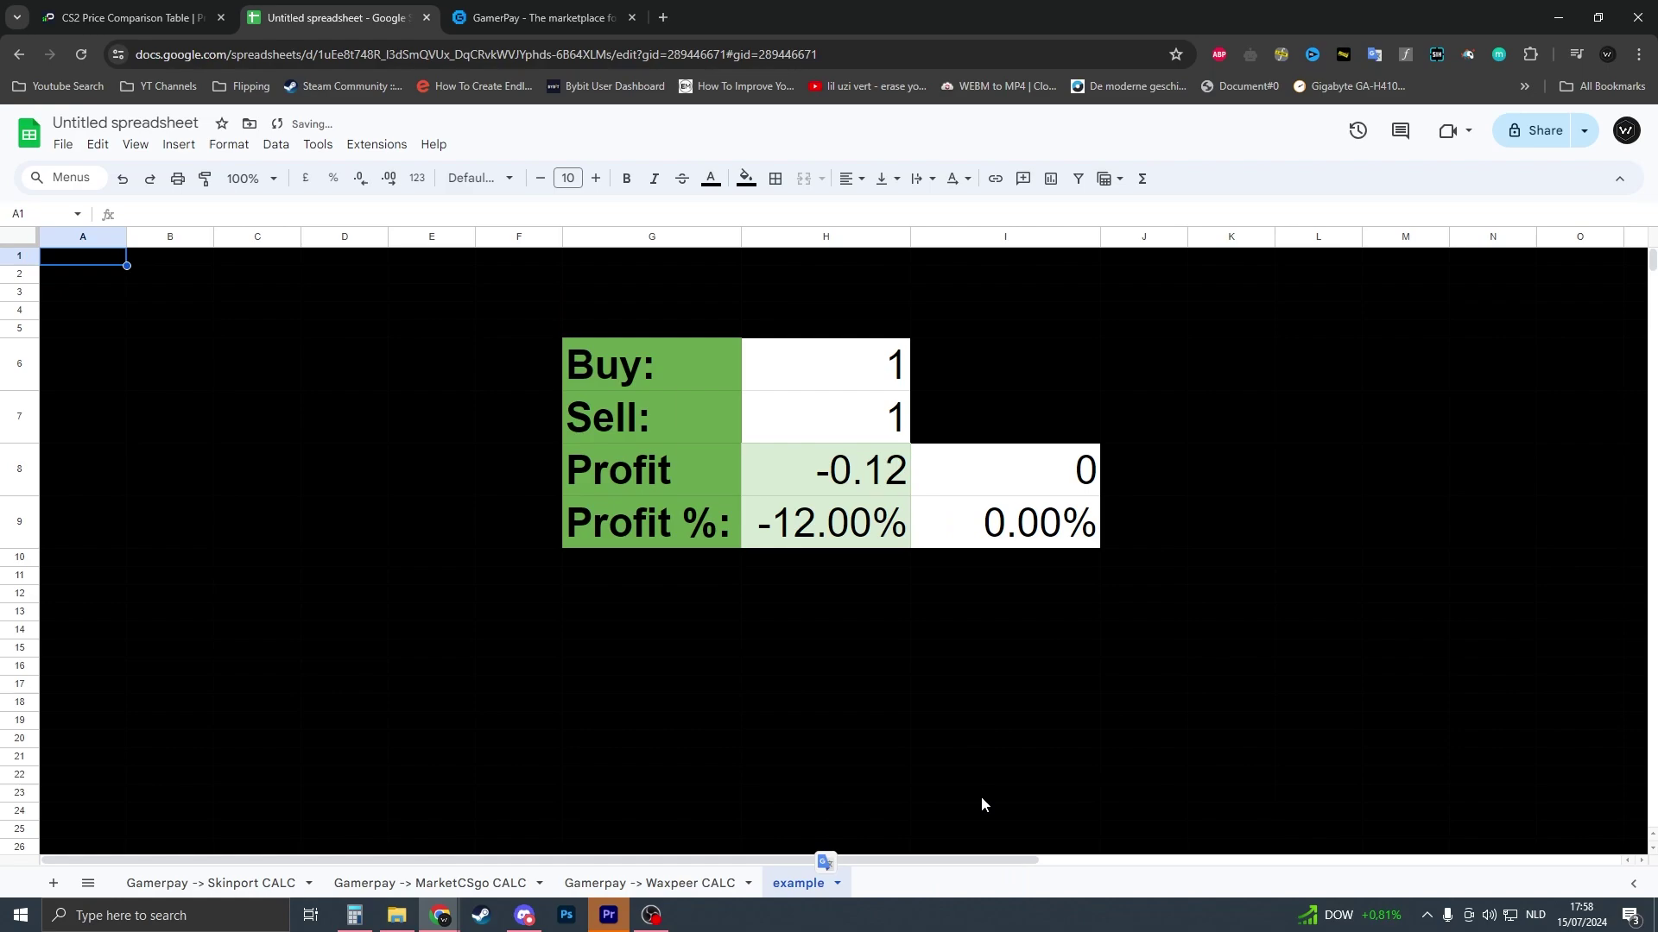
- Change the fee in H8's Profit formula from 0.12 to 0.05
left_click(897, 370)
left_click(855, 482)
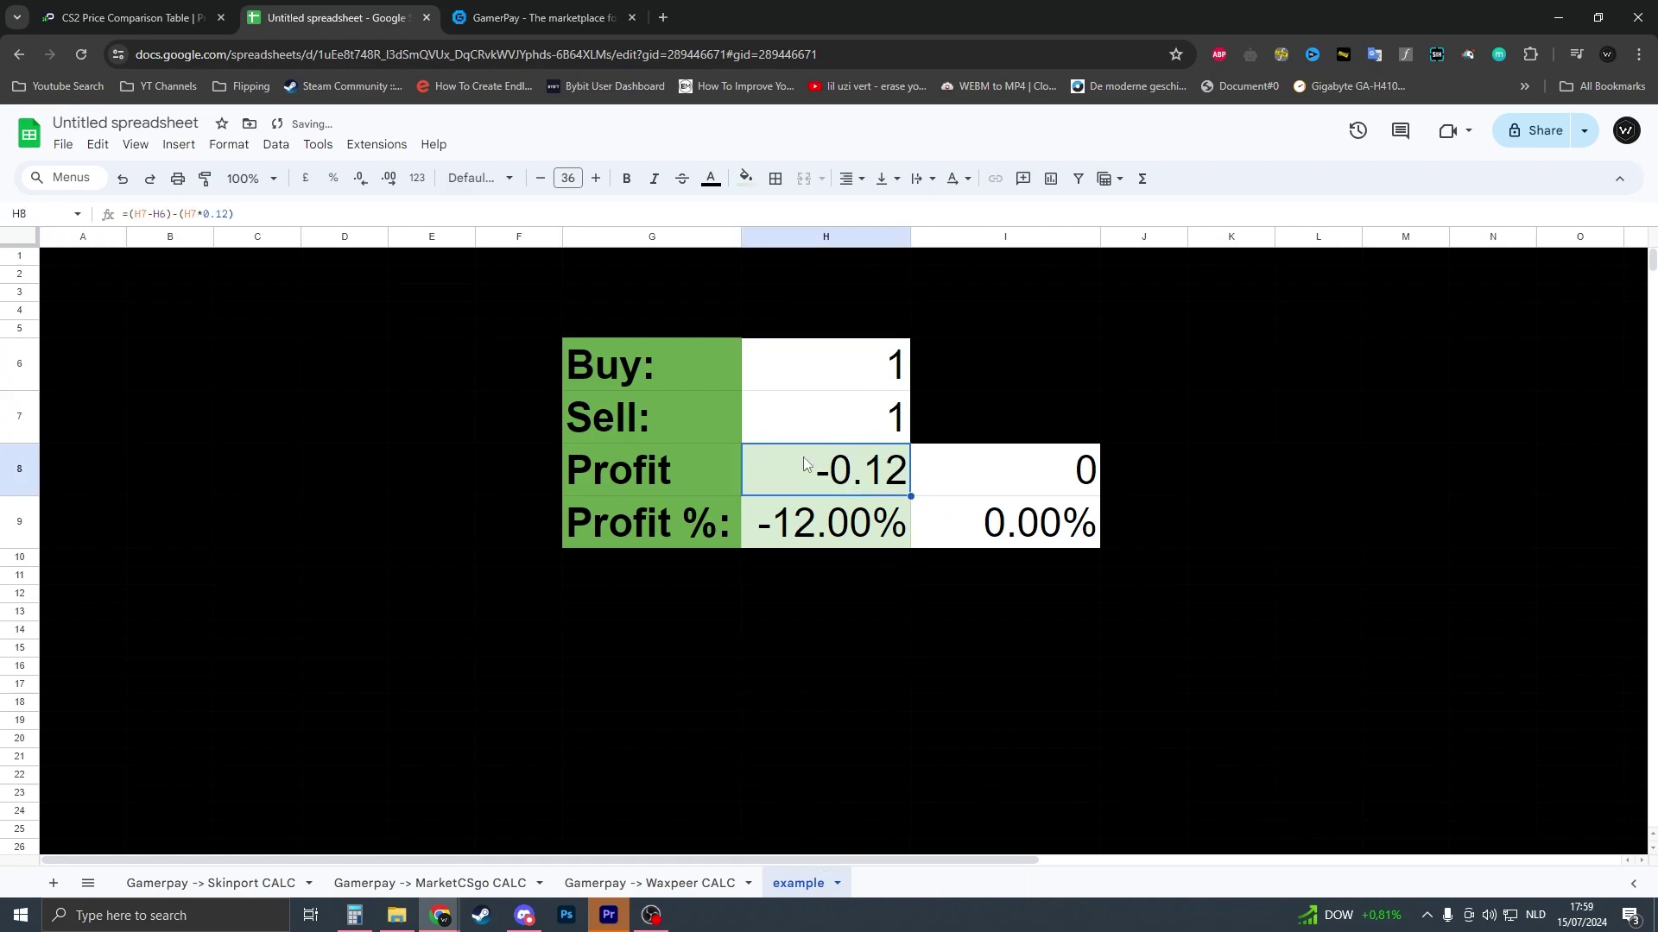
left_click(858, 375)
left_click(836, 412)
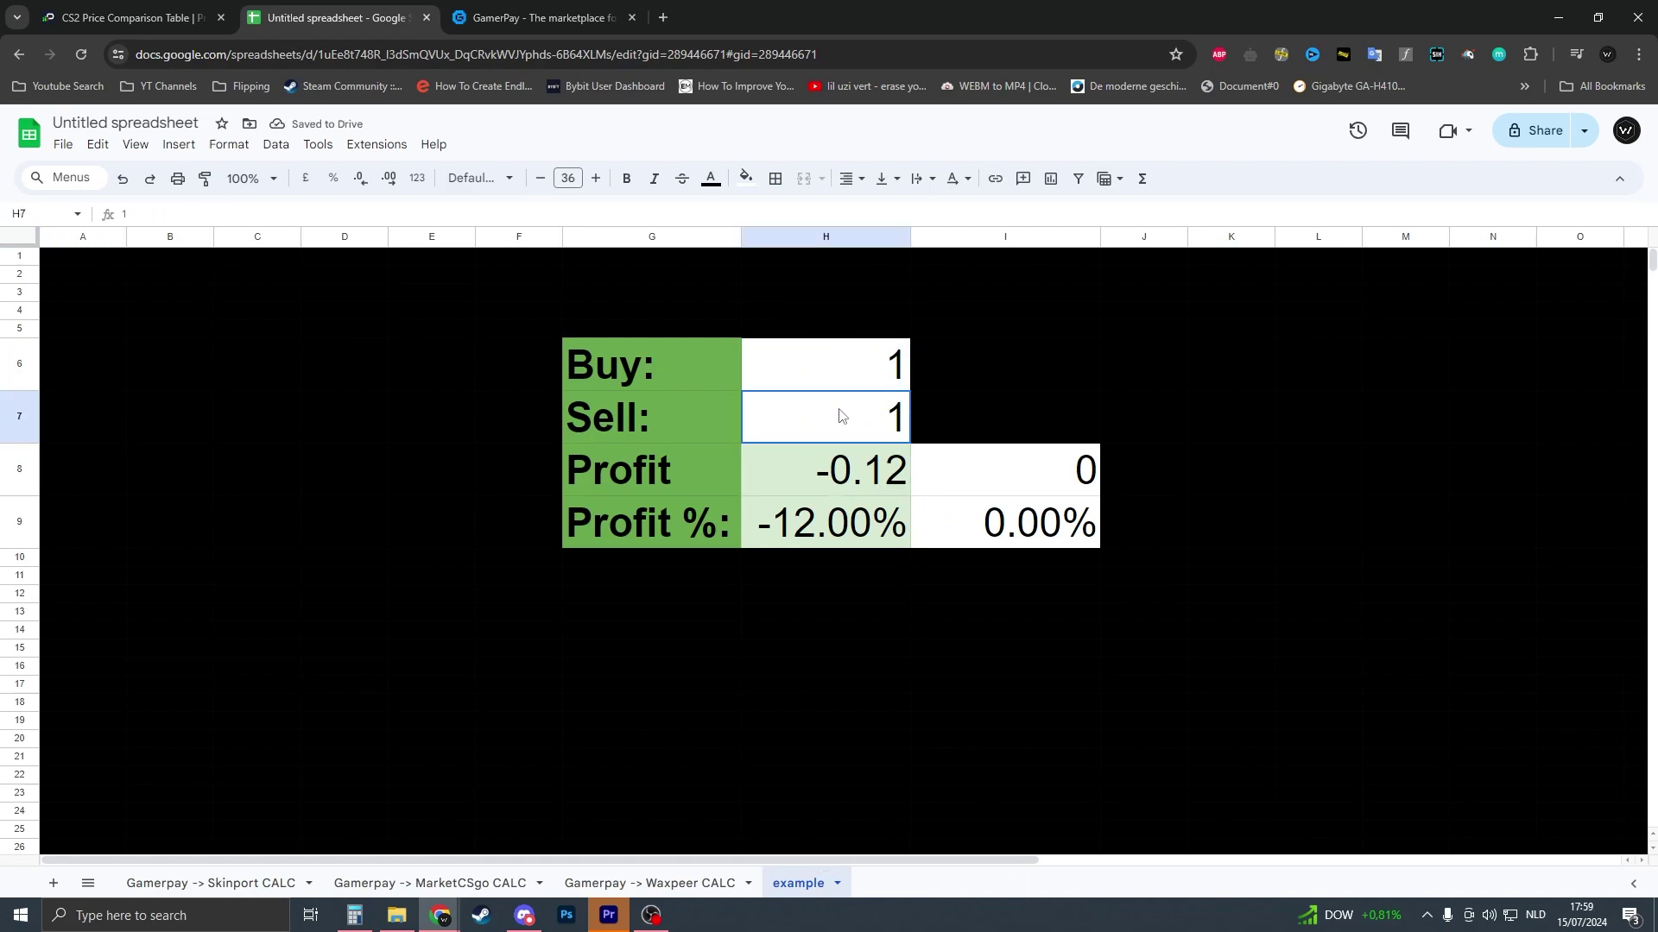
left_click(842, 501)
left_click_drag(830, 481, 831, 485)
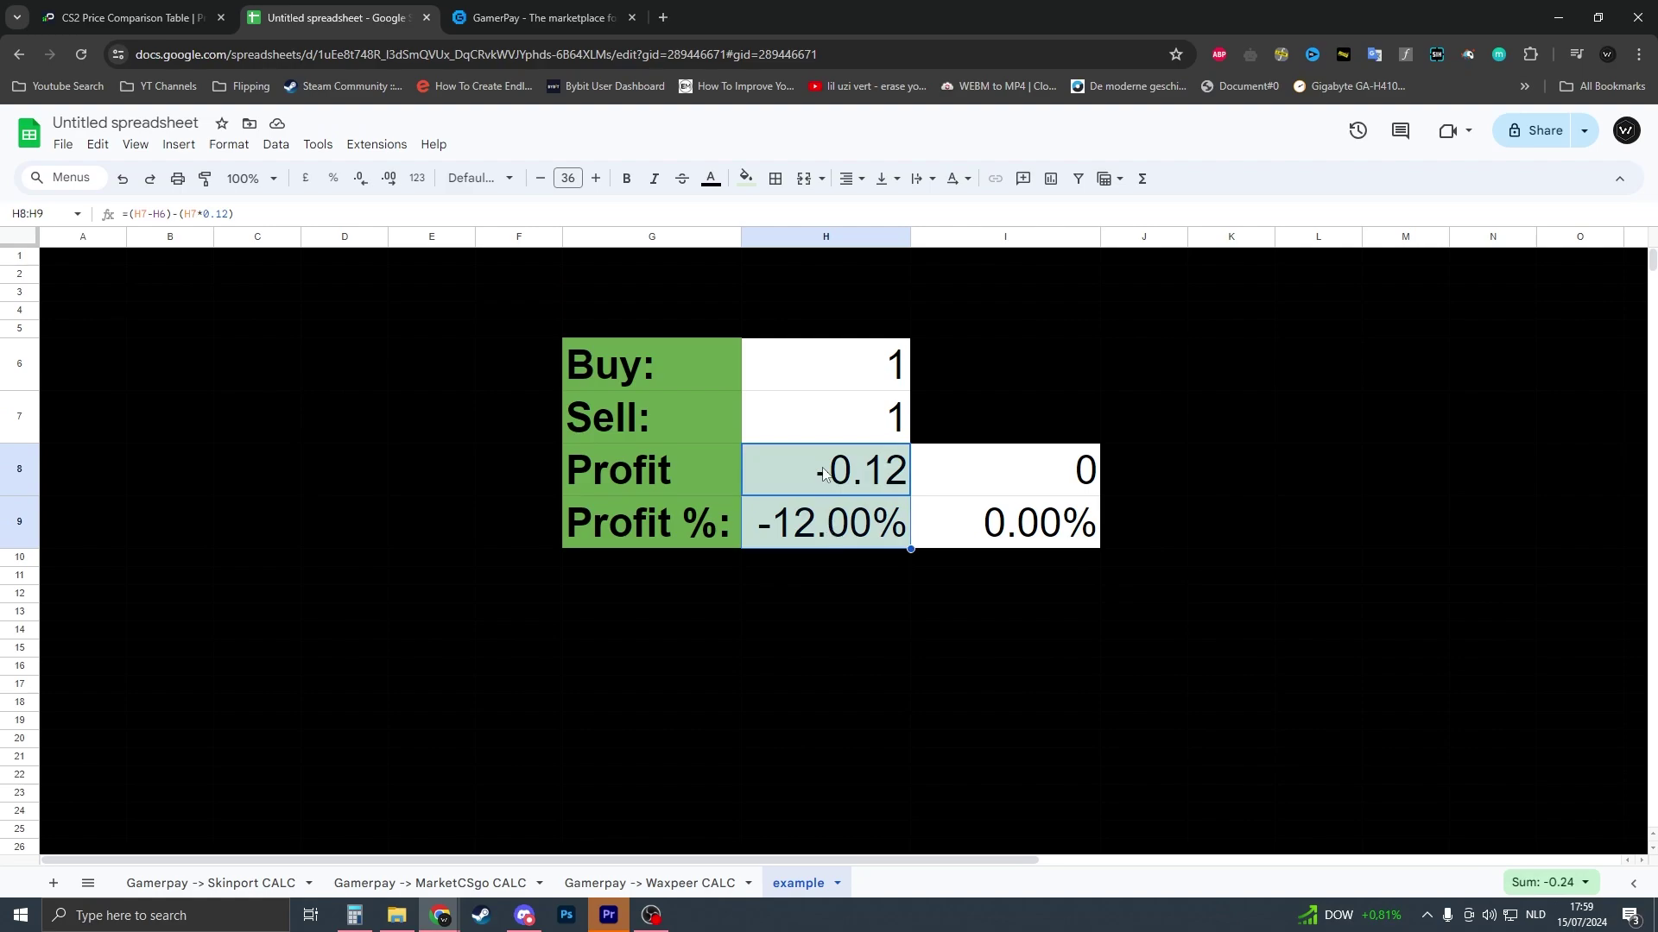
left_click(220, 215)
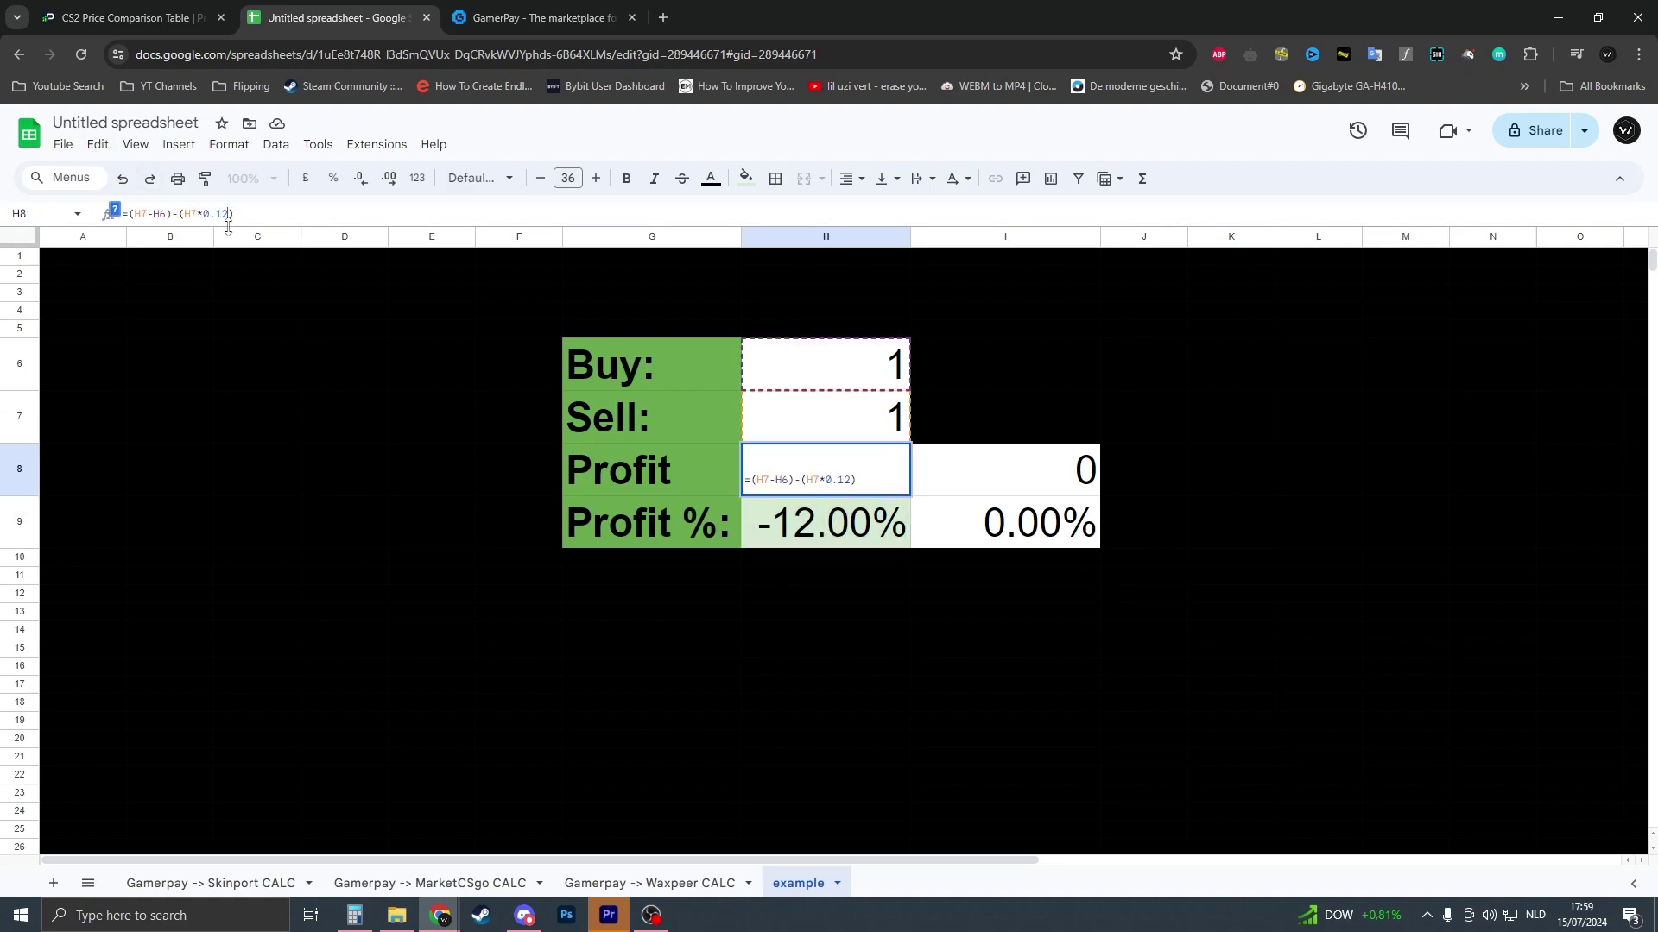
left_click_drag(230, 213, 200, 213)
left_click(231, 213)
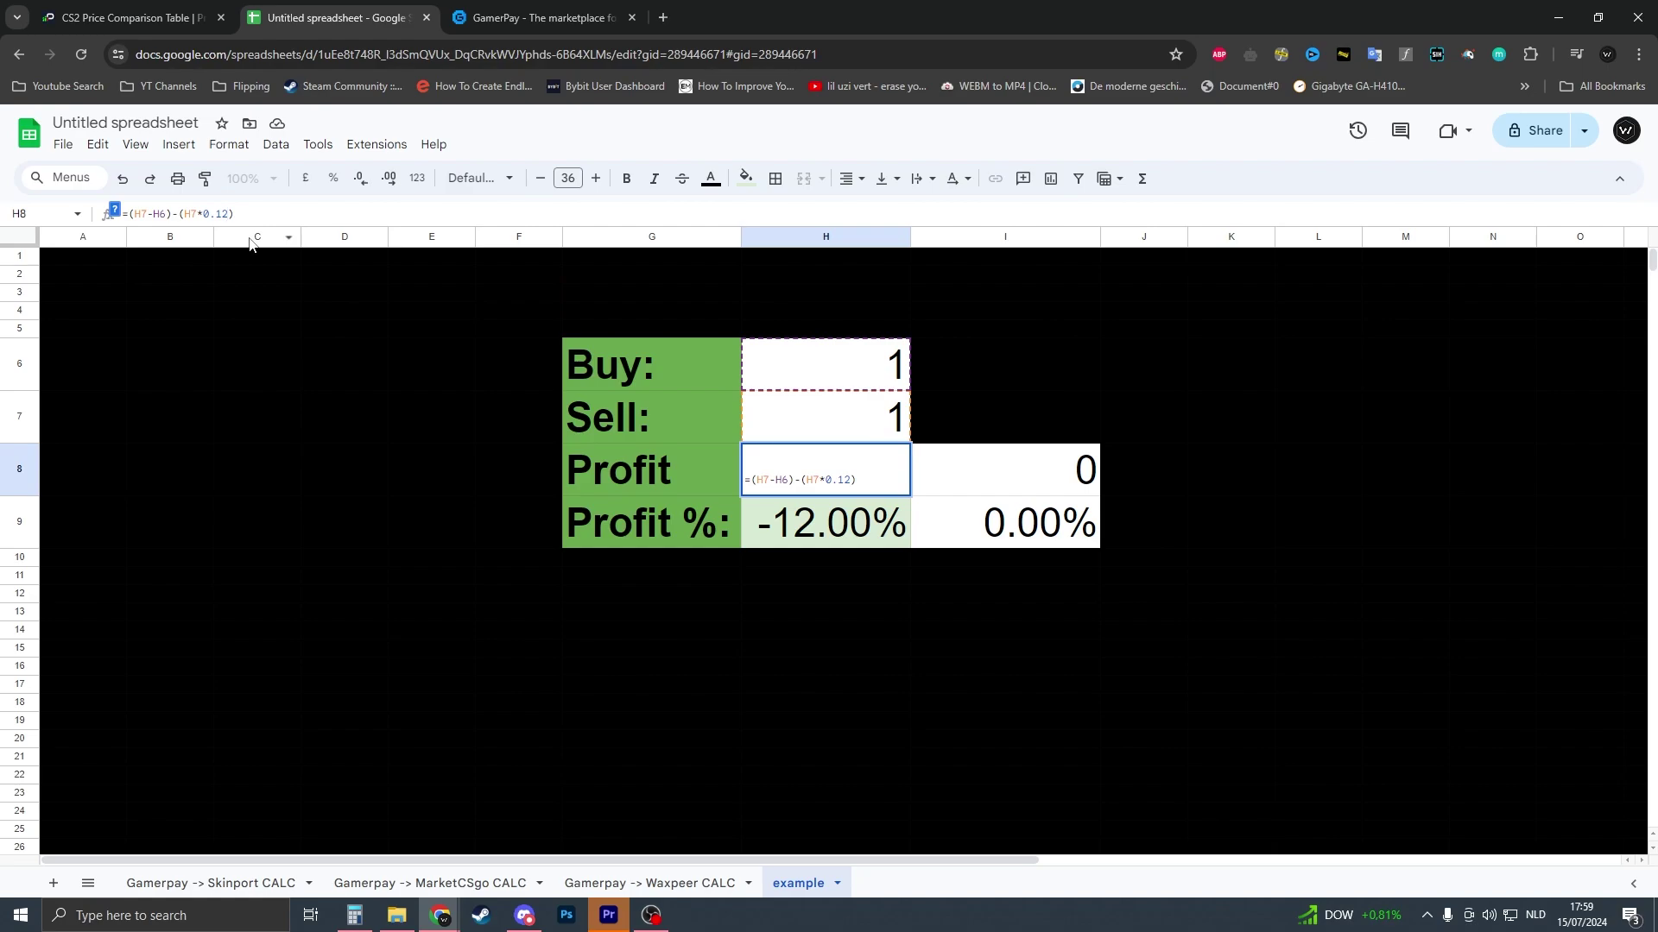
key("BackSpace")
key("BackSpace")
type("05")
key("Return")
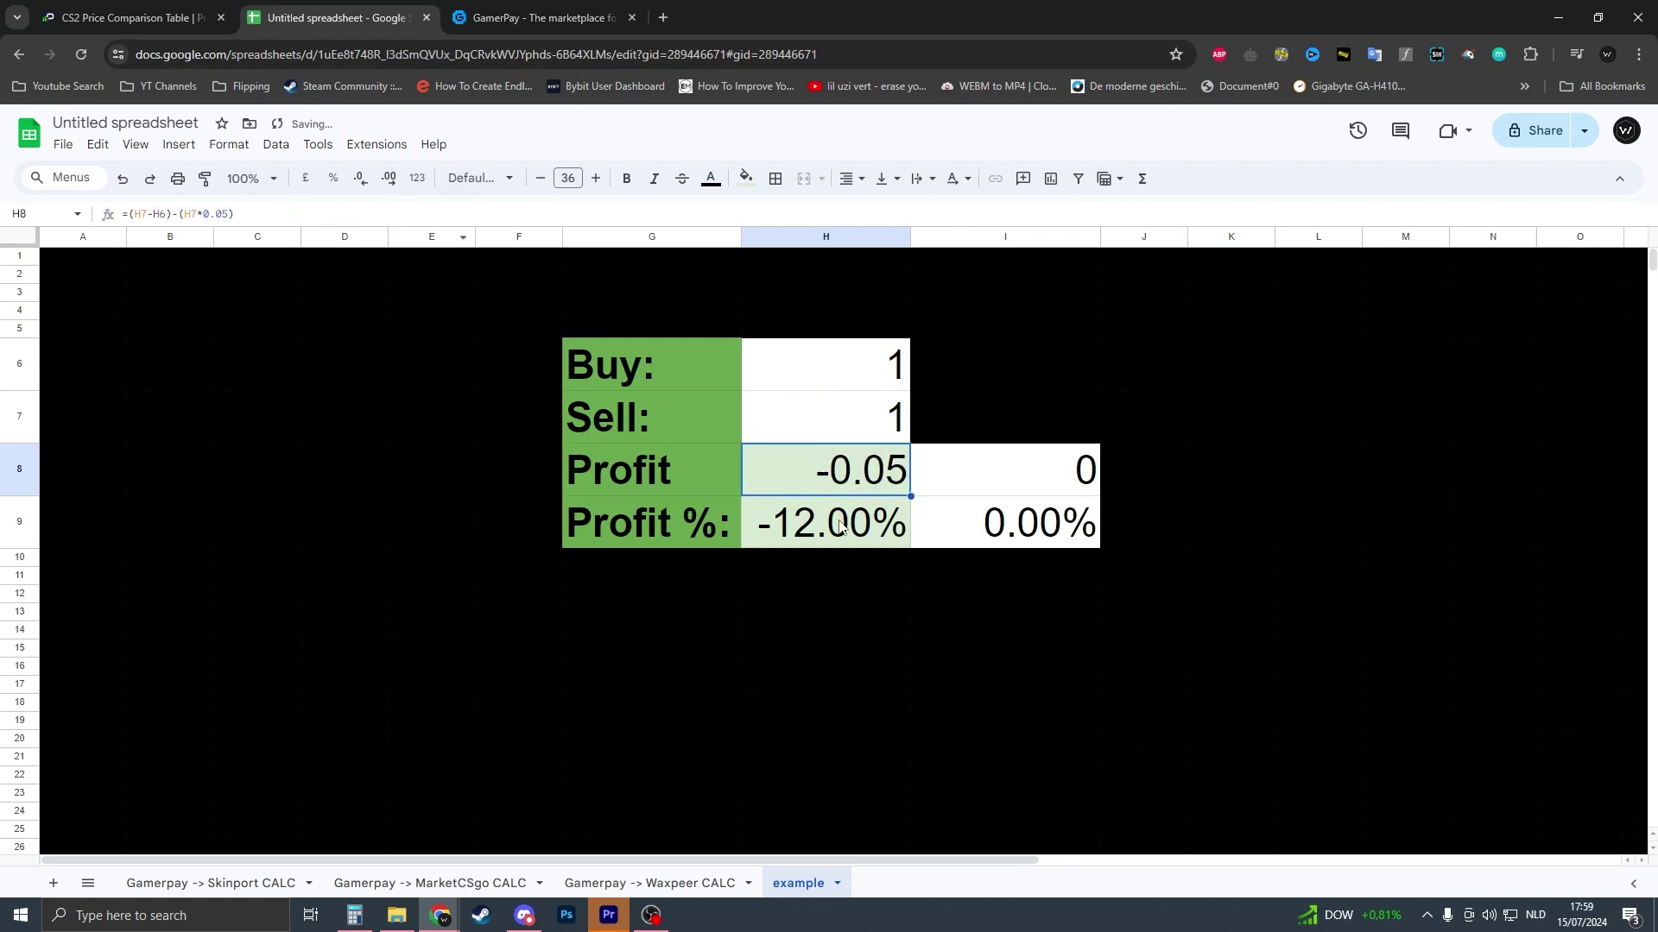
- Change the fee in H9's Profit % formula from 0.12 to 0.05
left_click(840, 529)
left_click(259, 212)
key("BackSpace")
key("BackSpace")
type("05")
key("Return")
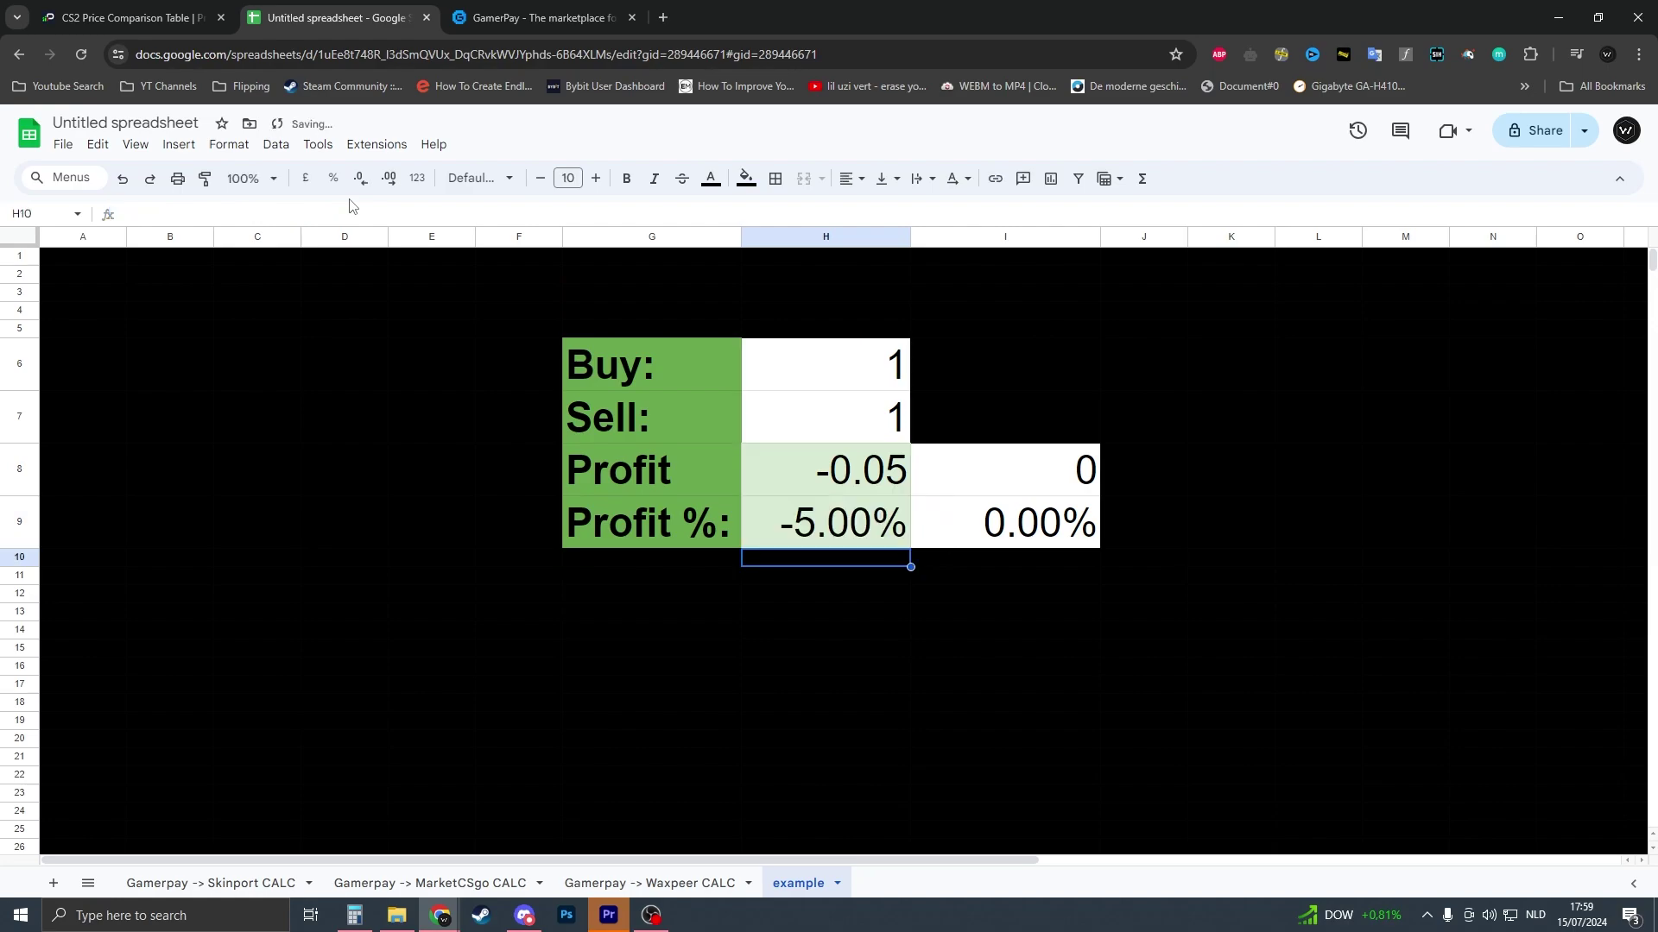
- Check the updated H8 and H9 formulas, select H6:H10, then deselect by clicking I6
left_click(829, 469)
left_click(854, 417)
left_click(861, 518)
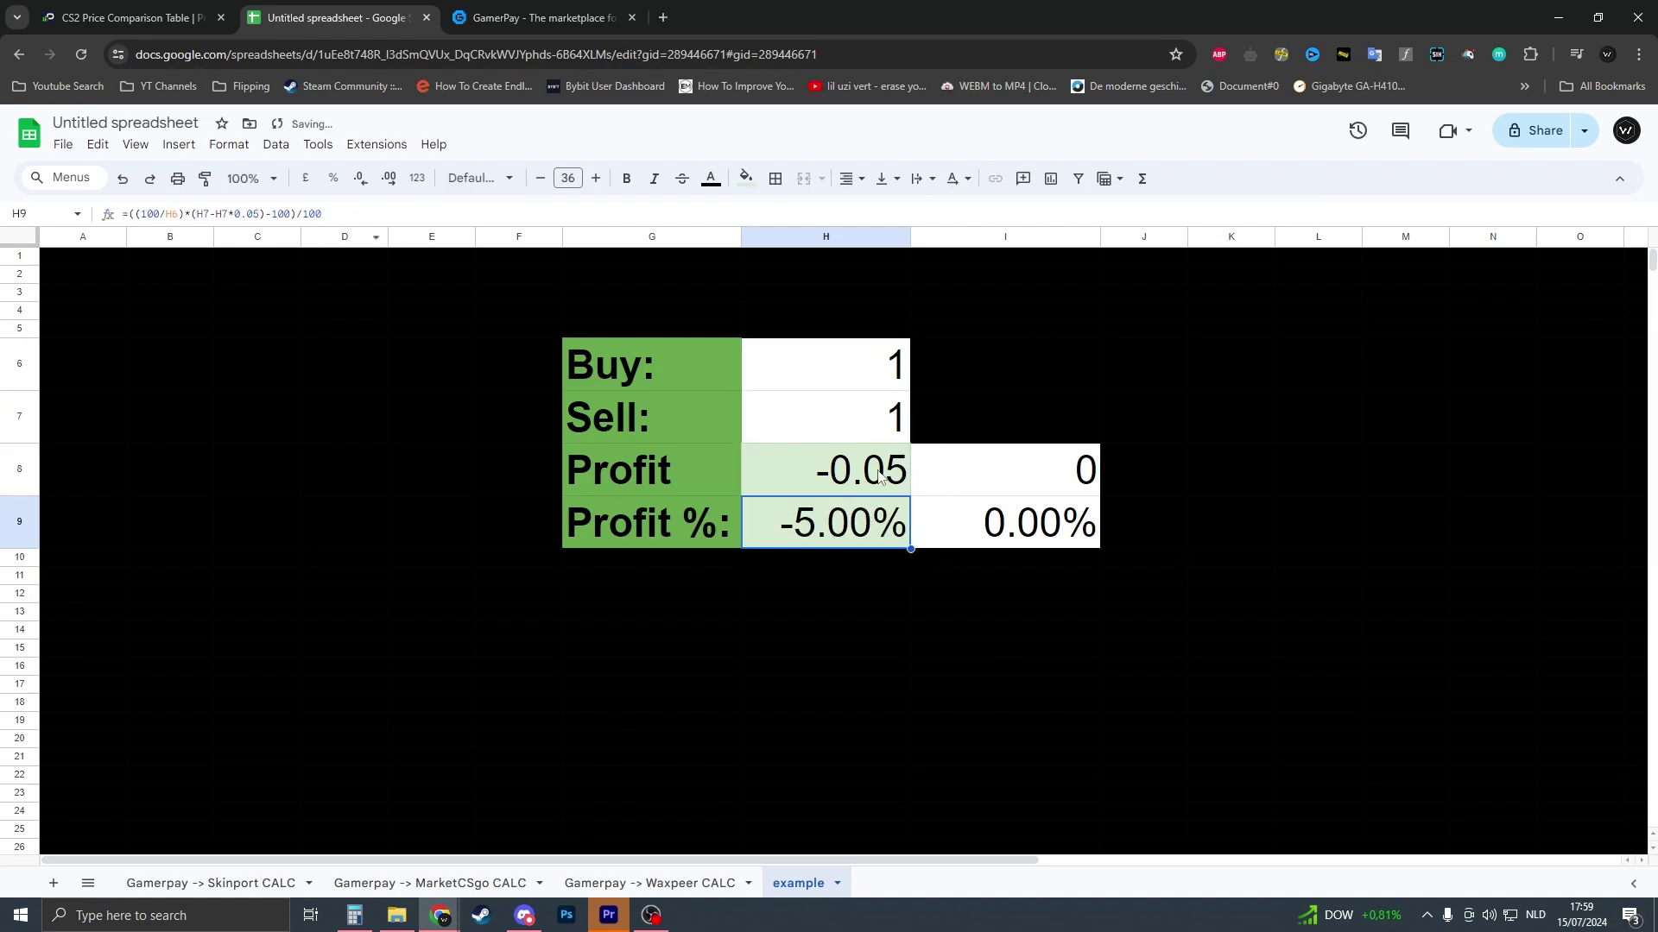
left_click(825, 466)
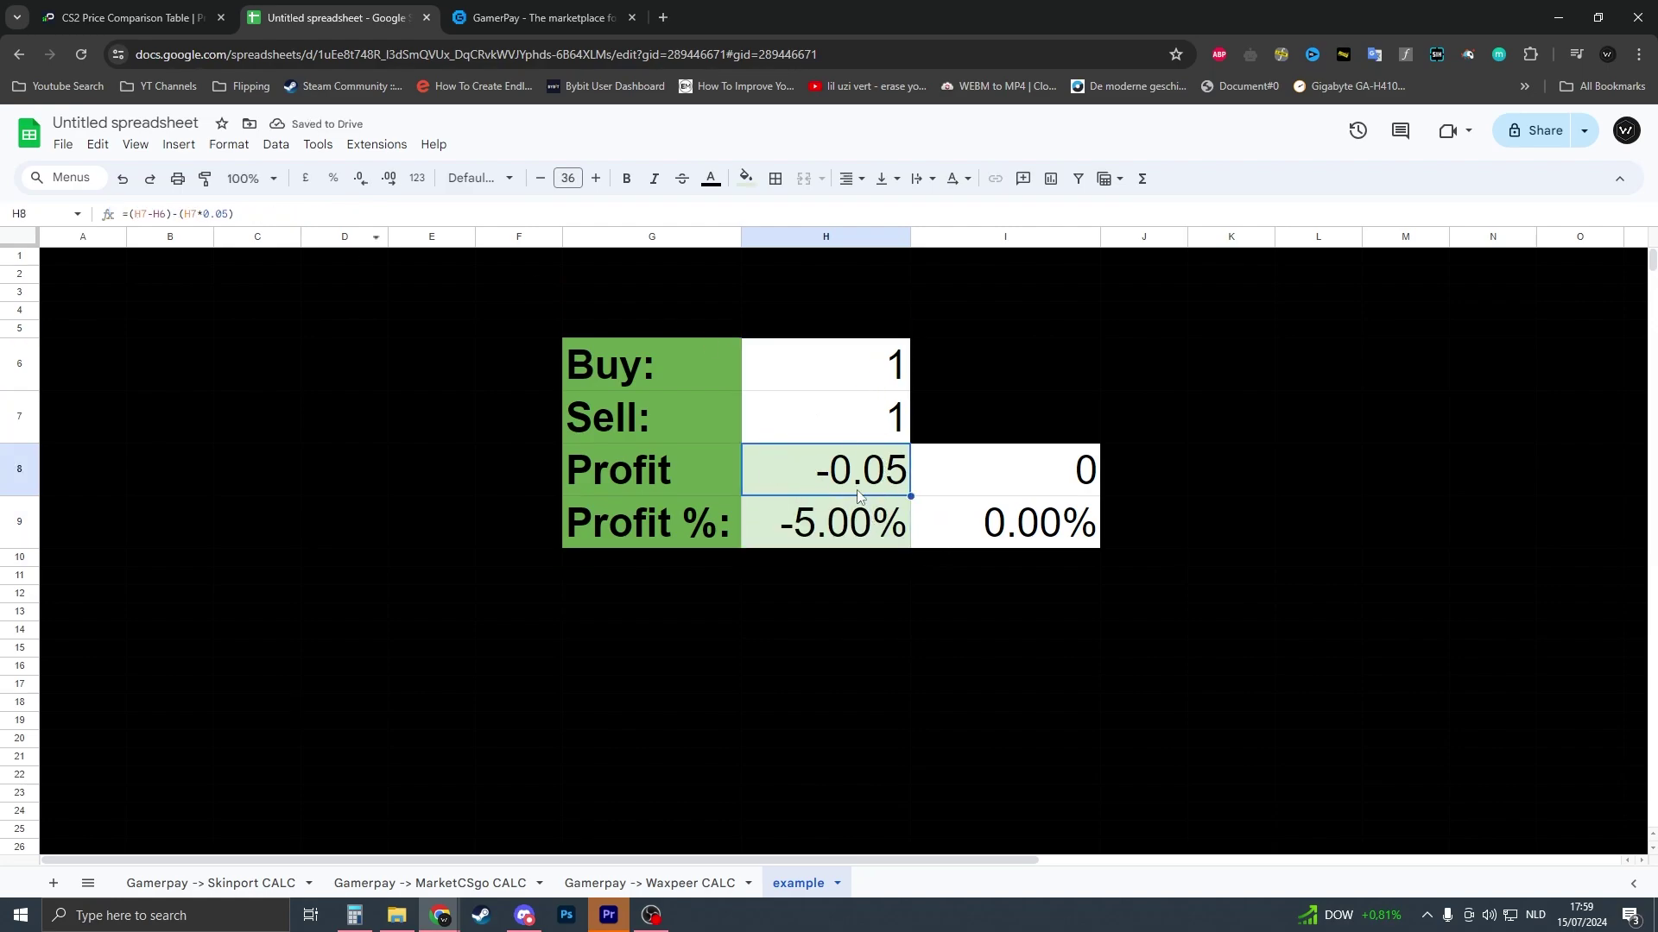
left_click_drag(852, 389, 893, 570)
left_click(948, 351)
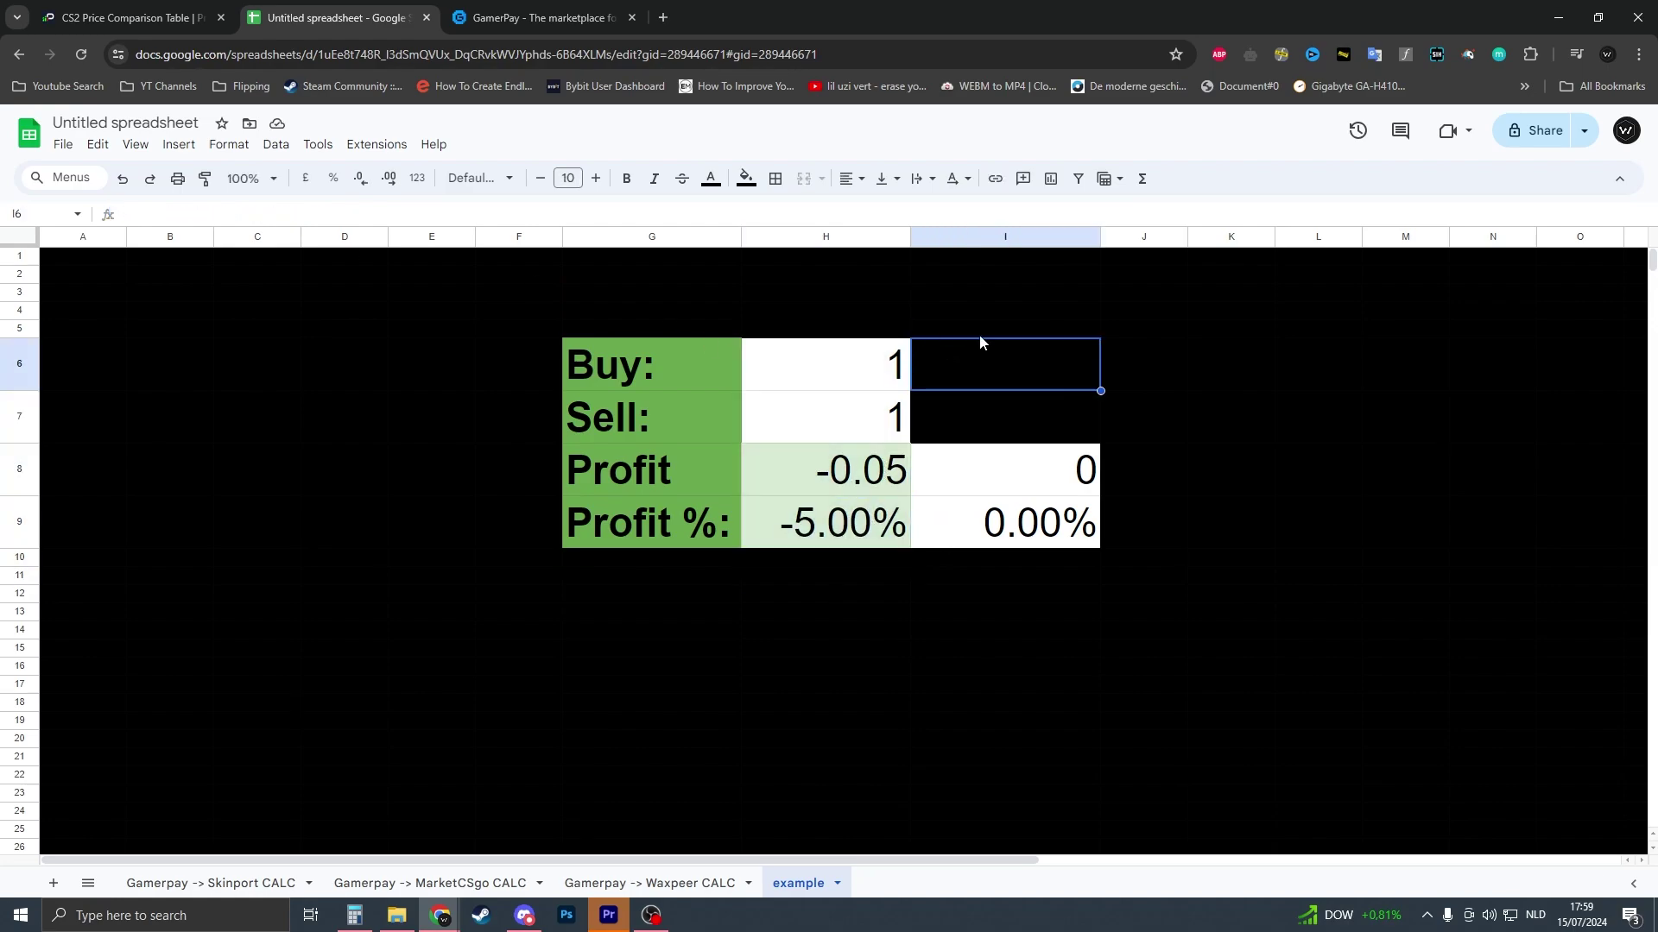